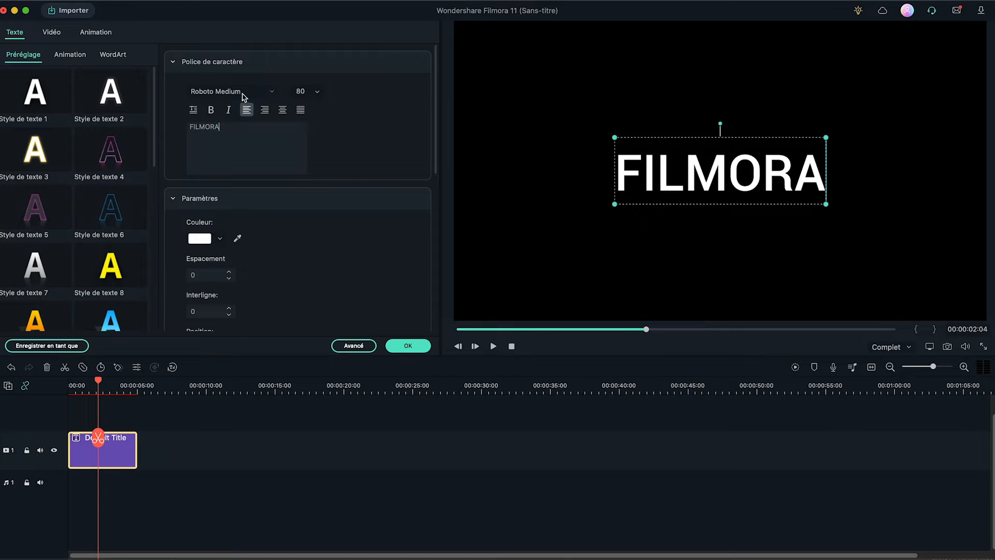
Set the FILMORA title's font to Gordita-Black at size 120.
left_click(242, 94)
type("gordita")
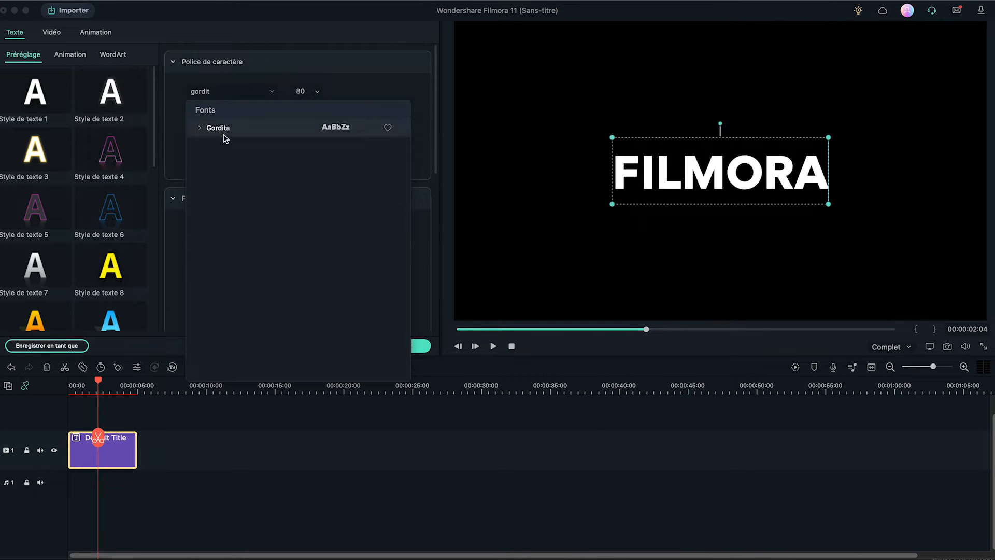
left_click(222, 133)
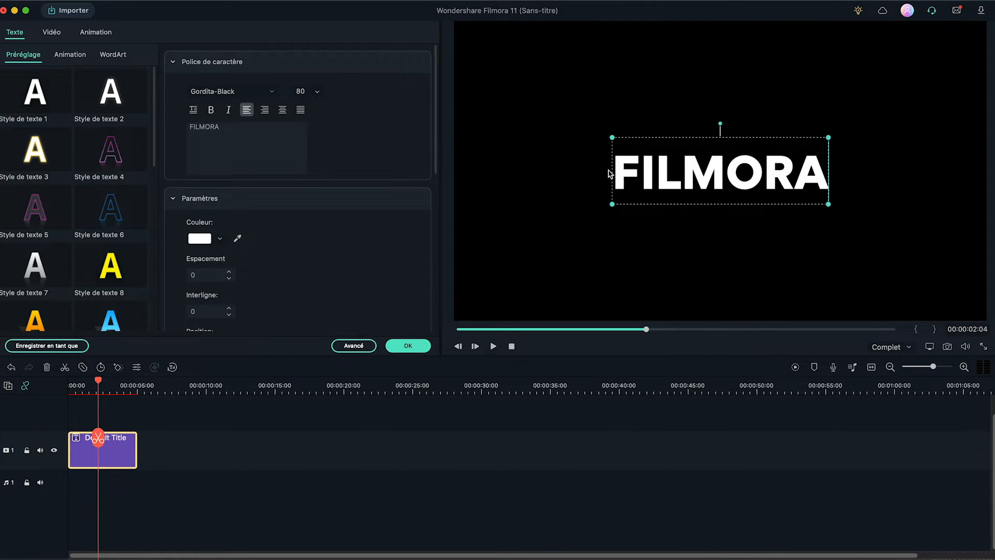
left_click(317, 92)
left_click(309, 221)
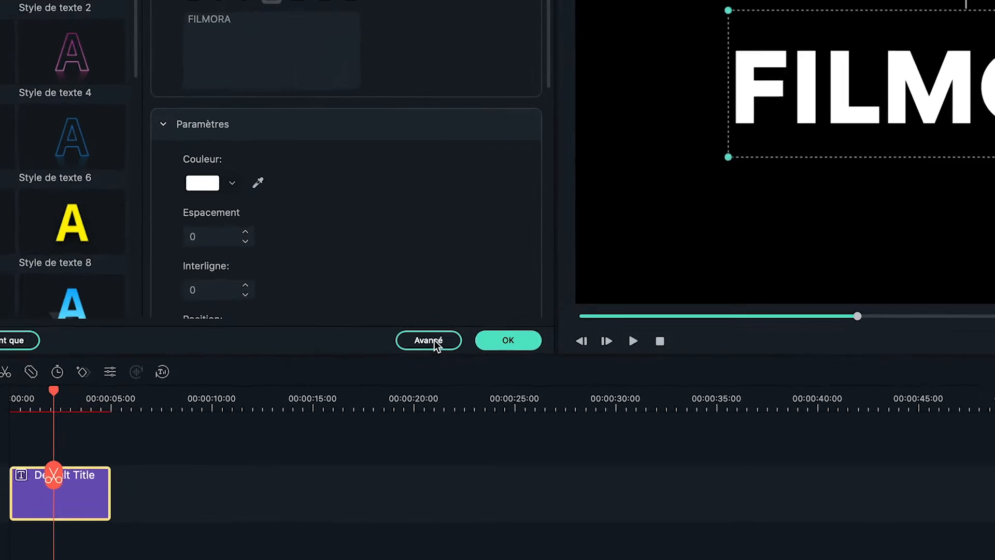
Open the advanced title editor and change the FILMORA text's fill type to a gradient fill (Remplissage en dégradé).
left_click(463, 342)
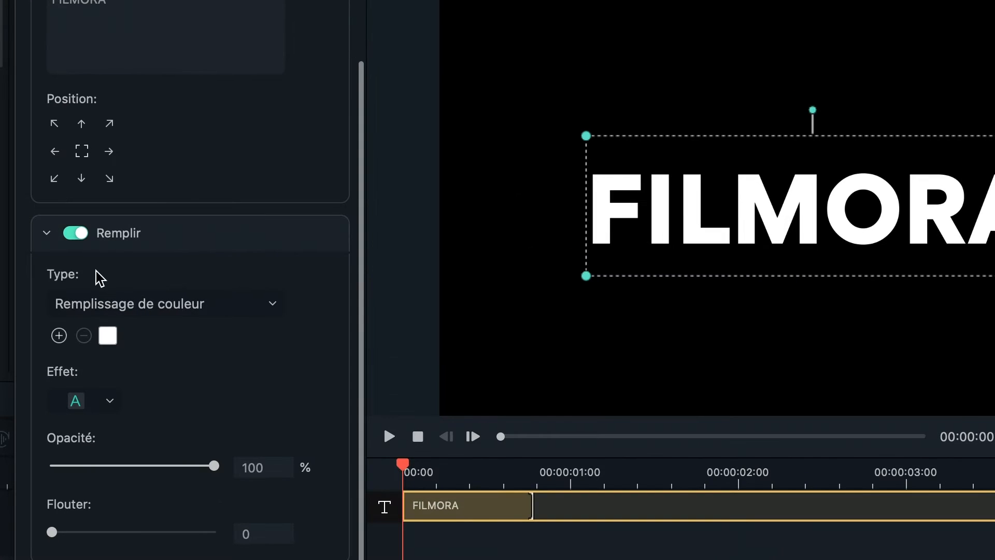
left_click(273, 311)
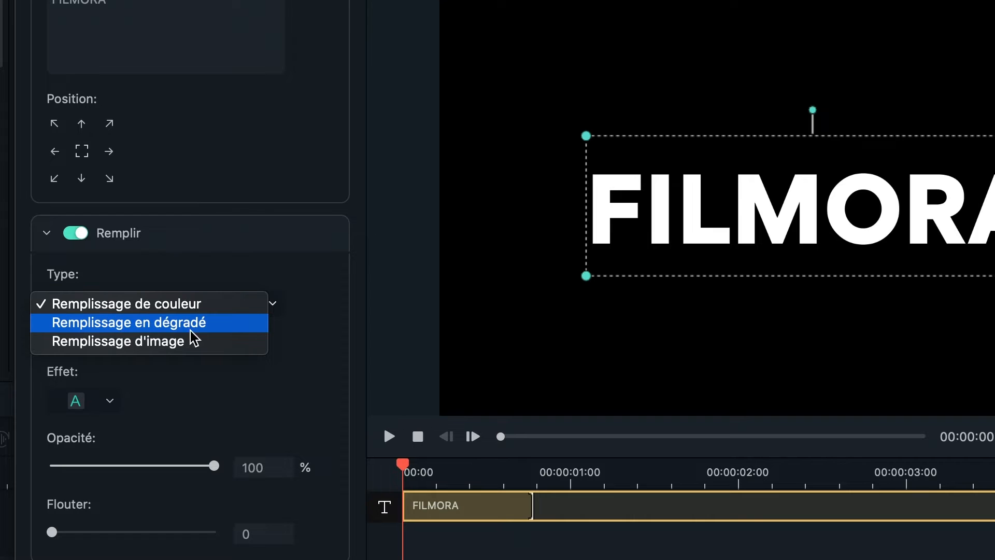
left_click(180, 324)
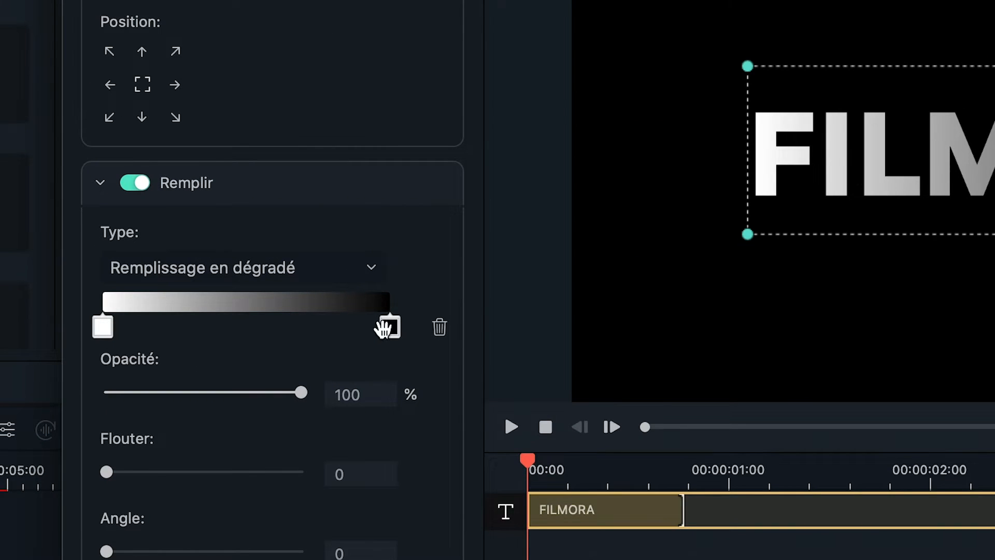
Set the gradient's first colour stop to a light grey by darkening the white in the custom colour picker.
left_click(102, 326)
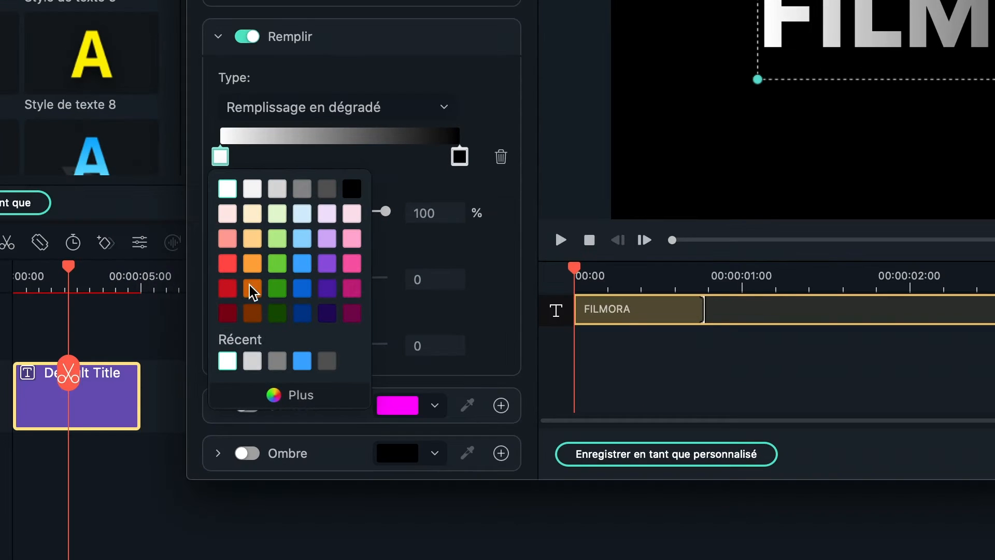
left_click(293, 397)
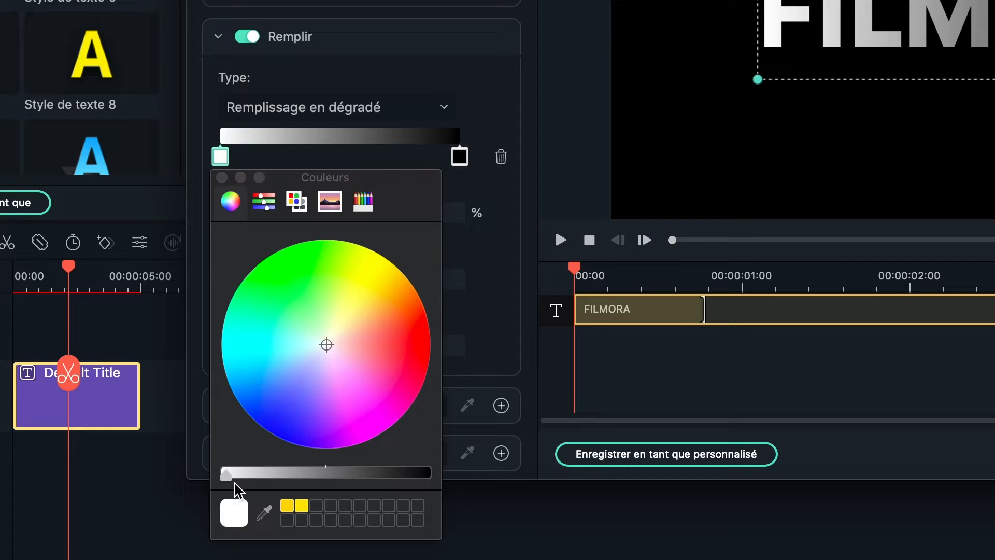
left_click_drag(229, 481, 282, 481)
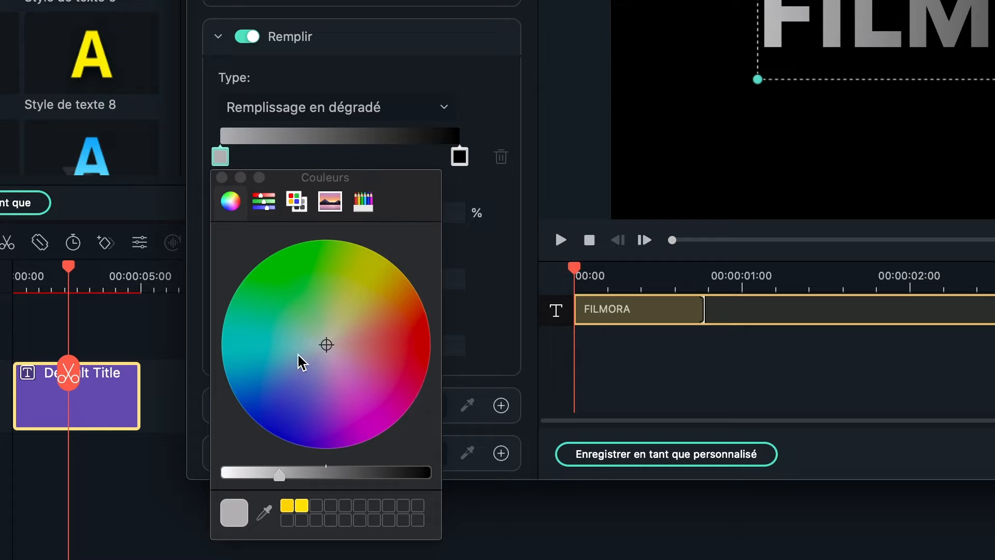
left_click(221, 178)
Lighten the gradient's black end stop to a dark grey and apply the changes to the title.
left_click(459, 156)
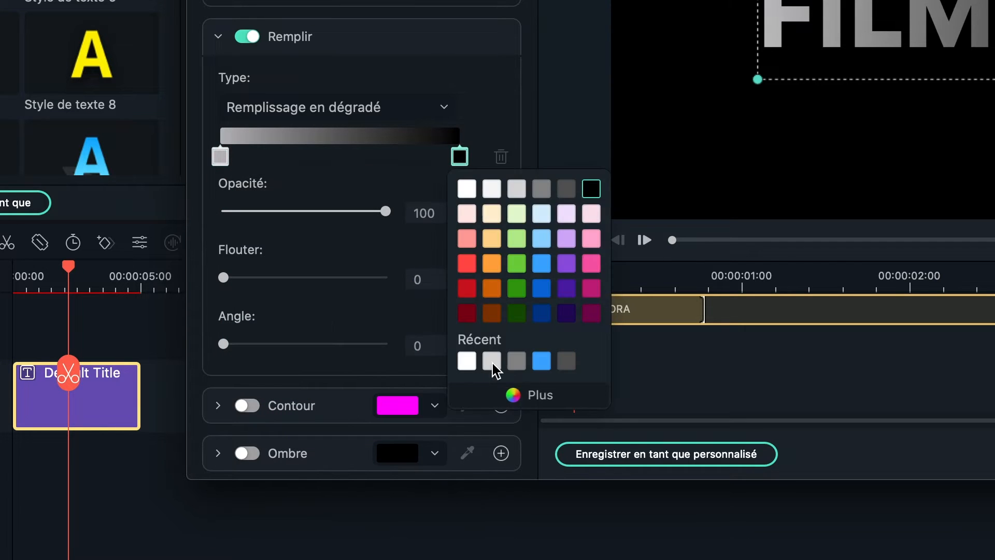
left_click(534, 394)
left_click_drag(668, 481, 607, 483)
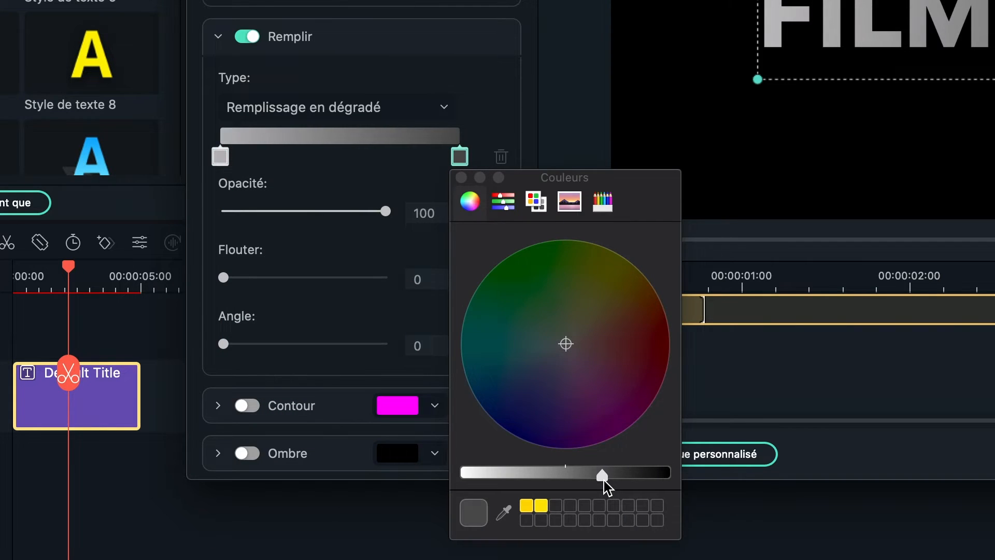
left_click(461, 177)
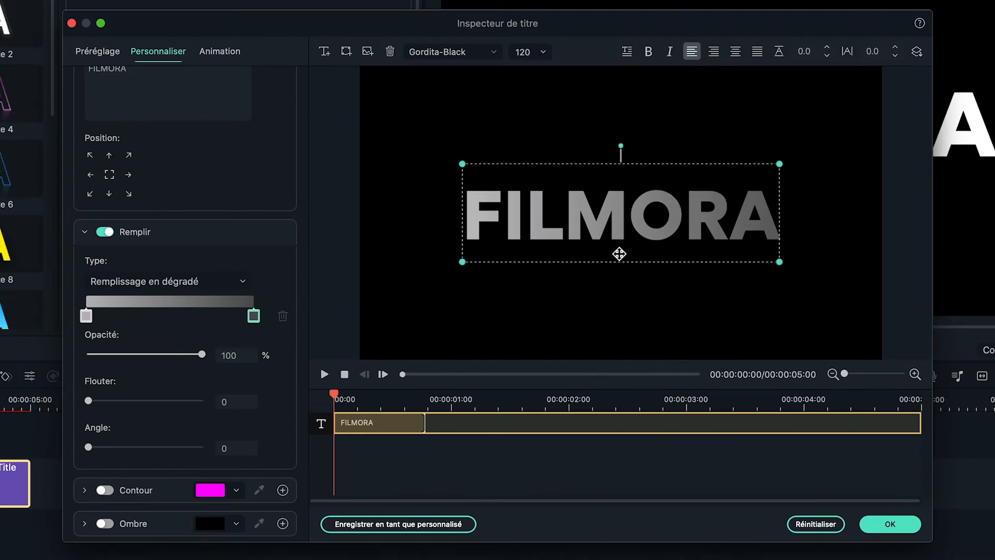
left_click(900, 527)
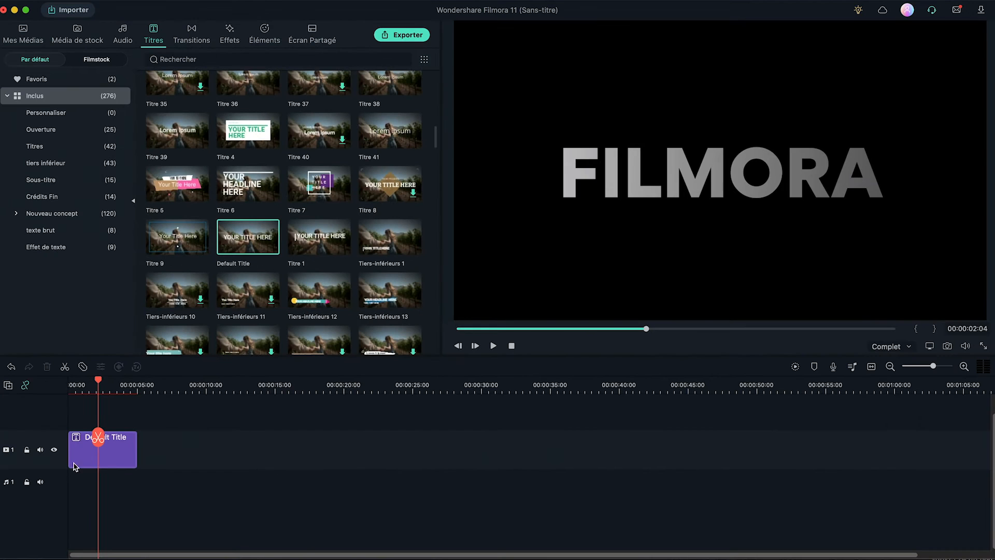
Duplicate the title clip and place the copy on track 2, aligned with the start of the original.
left_click(124, 460)
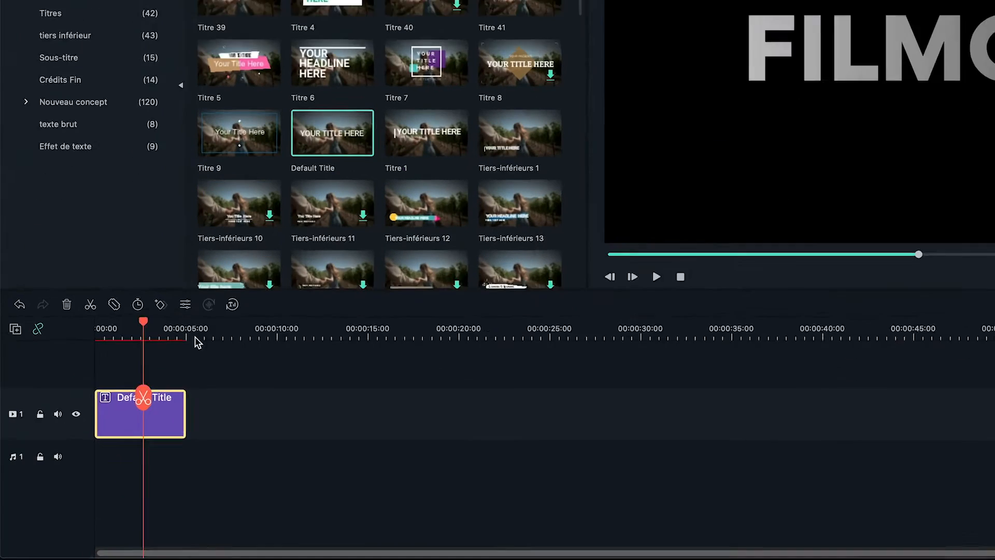
key("super+v")
left_click_drag(172, 458, 130, 422)
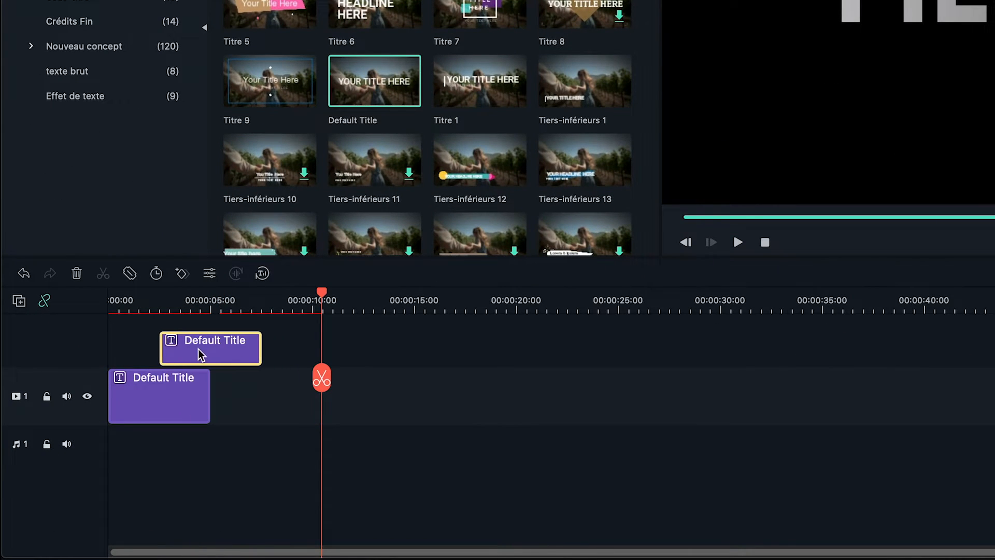
left_click_drag(201, 354, 149, 352)
left_click(155, 299)
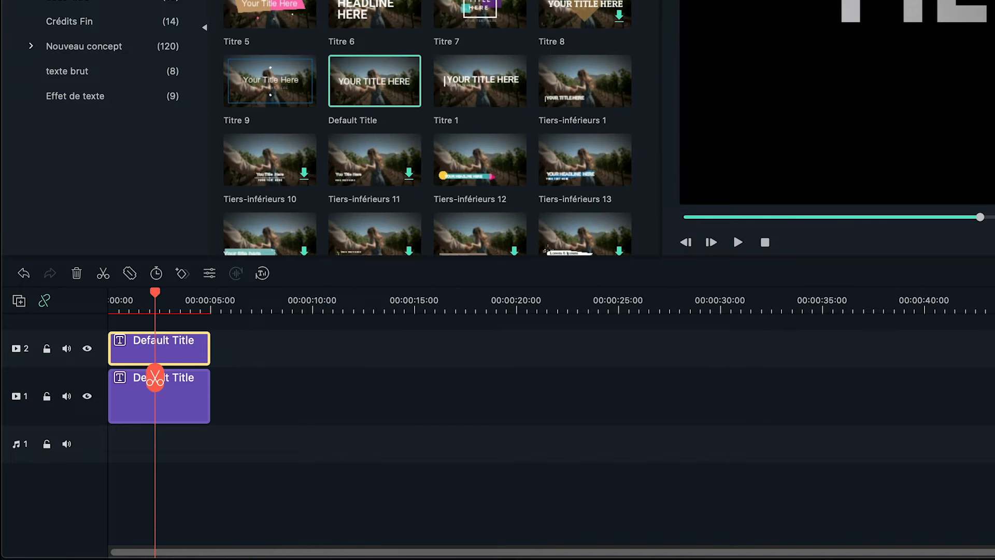
Change the track 2 title's fill type to a solid white colour fill (Remplissage de couleur) and apply it.
left_click_drag(923, 365, 943, 365)
scroll(512, 404, "left", 5)
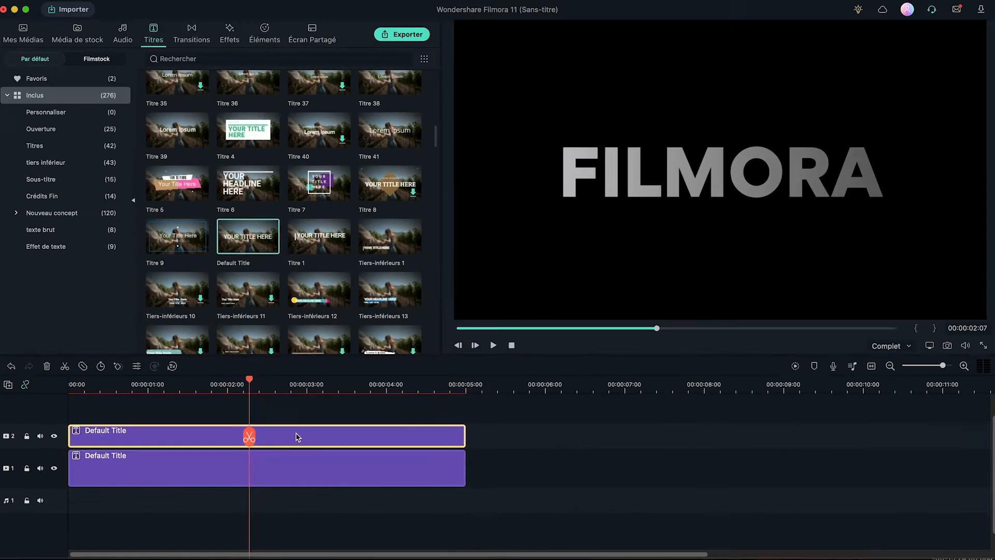
double_click(298, 437)
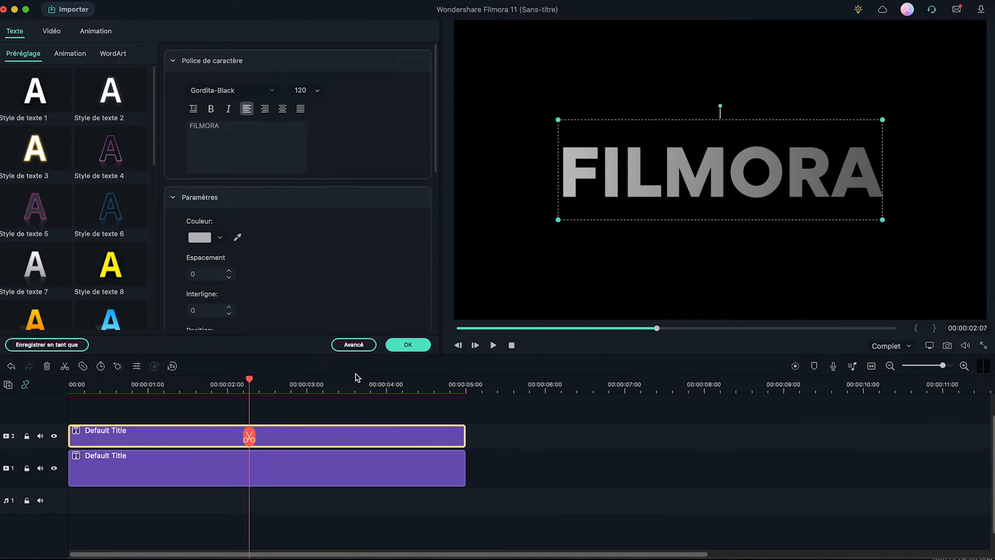
left_click(353, 345)
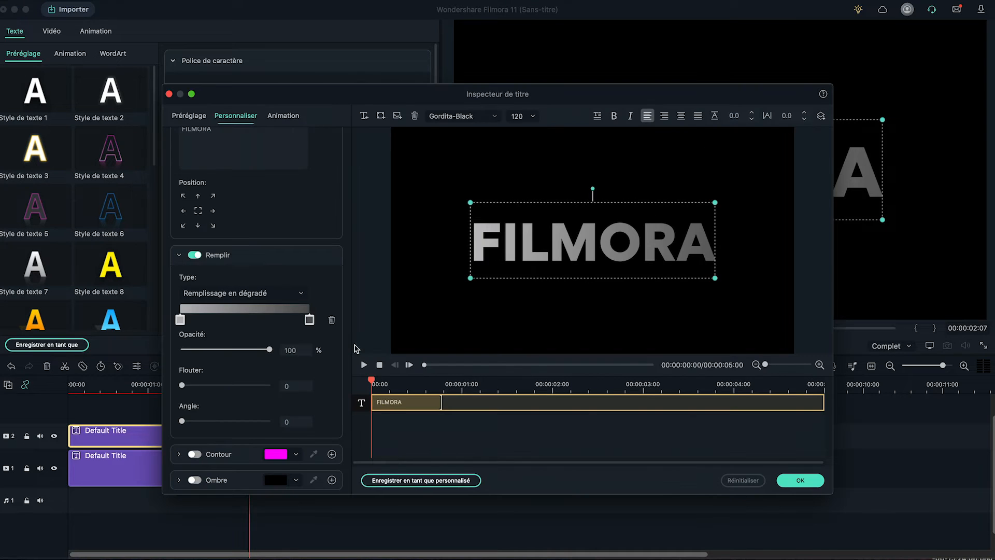
left_click(127, 285)
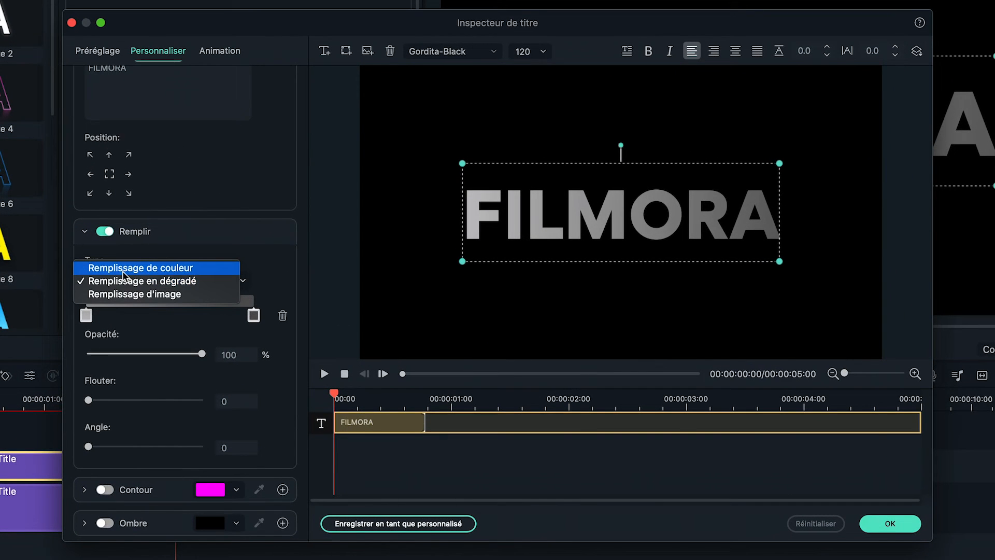
left_click(172, 268)
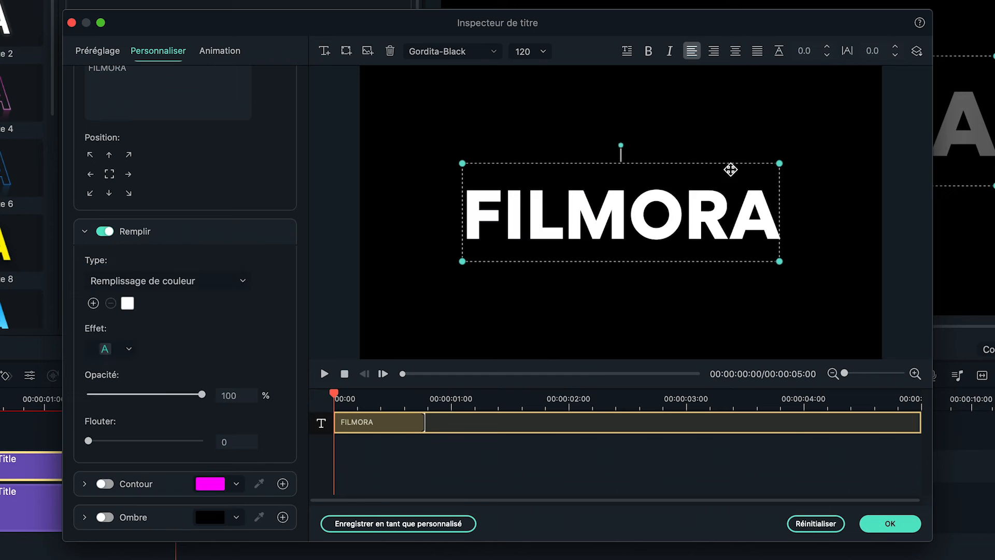
left_click(890, 523)
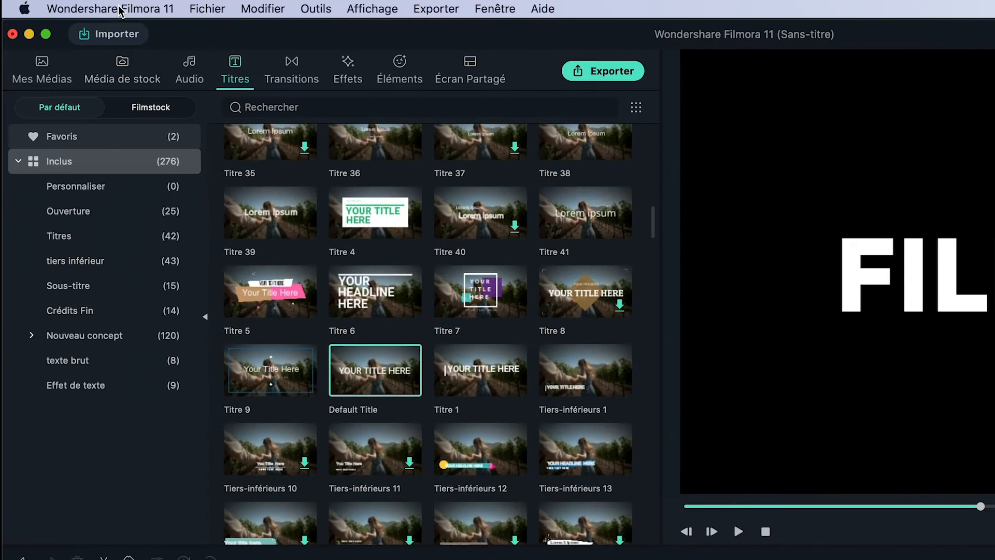
Open the application preferences to check the settings.
left_click(76, 6)
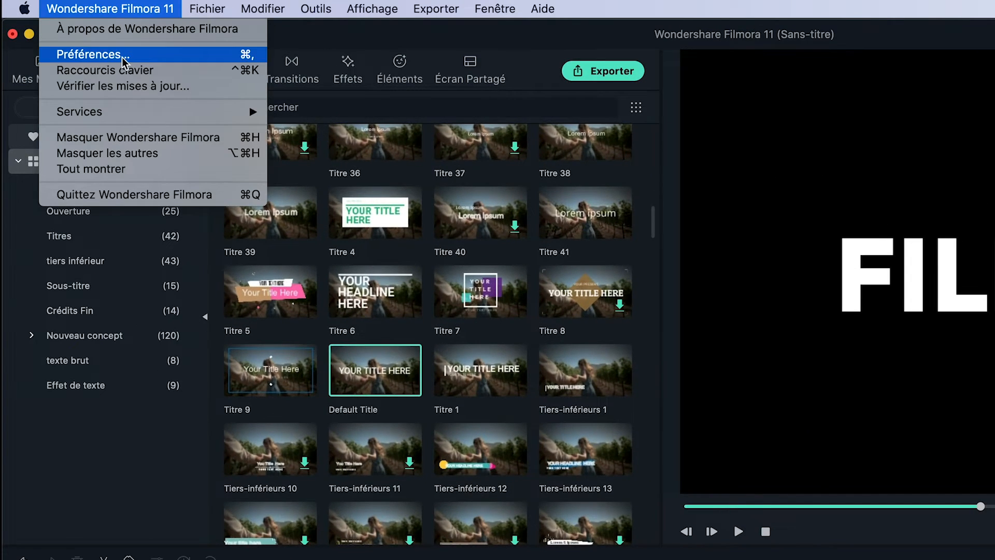
left_click(102, 60)
left_click(677, 186)
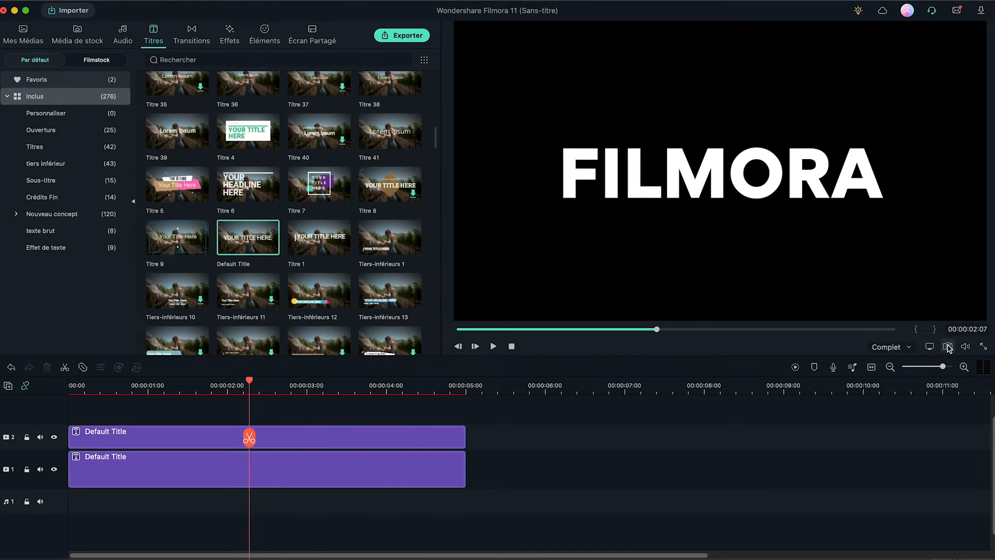
Take a snapshot of the white FILMORA title and put it on track 2 in place of the white title clip.
left_click(948, 347)
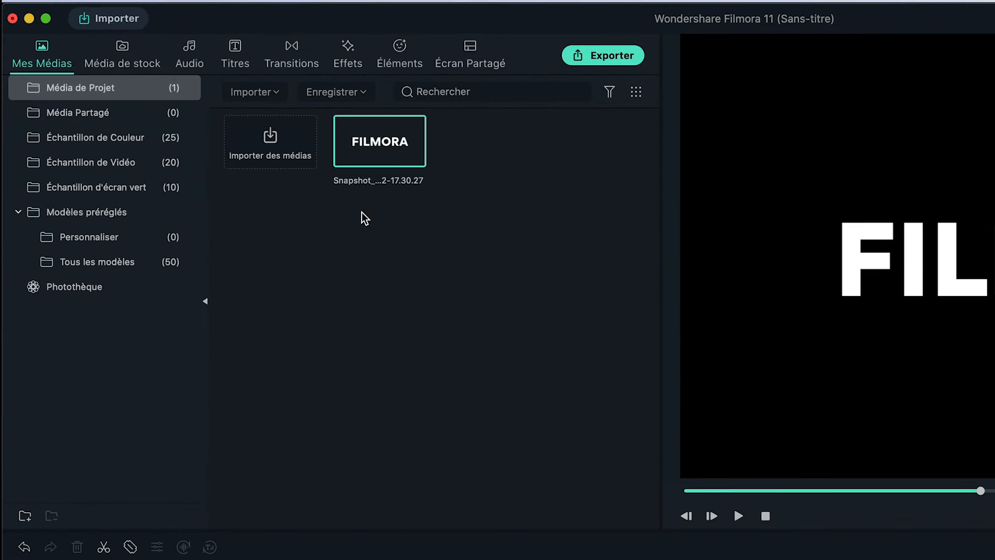
left_click_drag(371, 155, 199, 559)
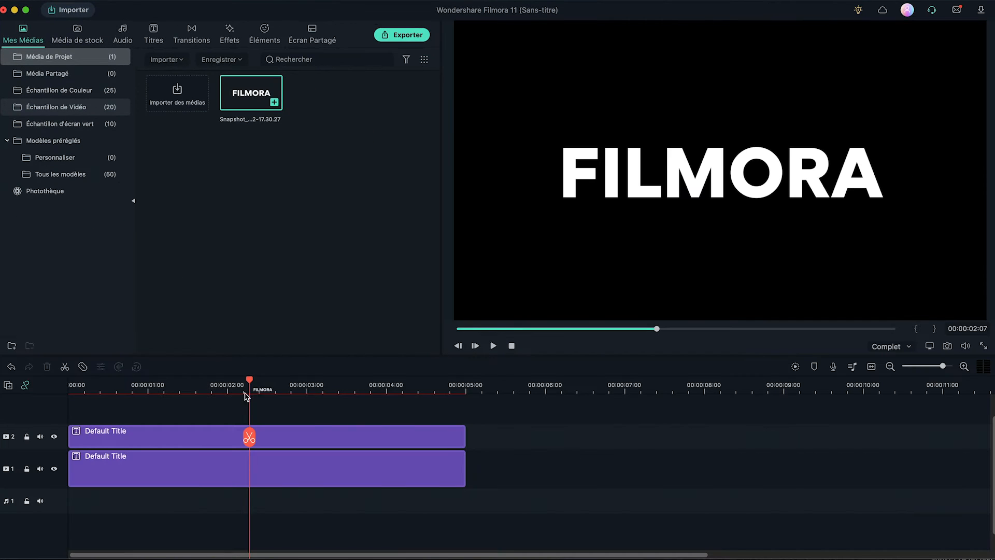
left_click_drag(129, 441, 71, 444)
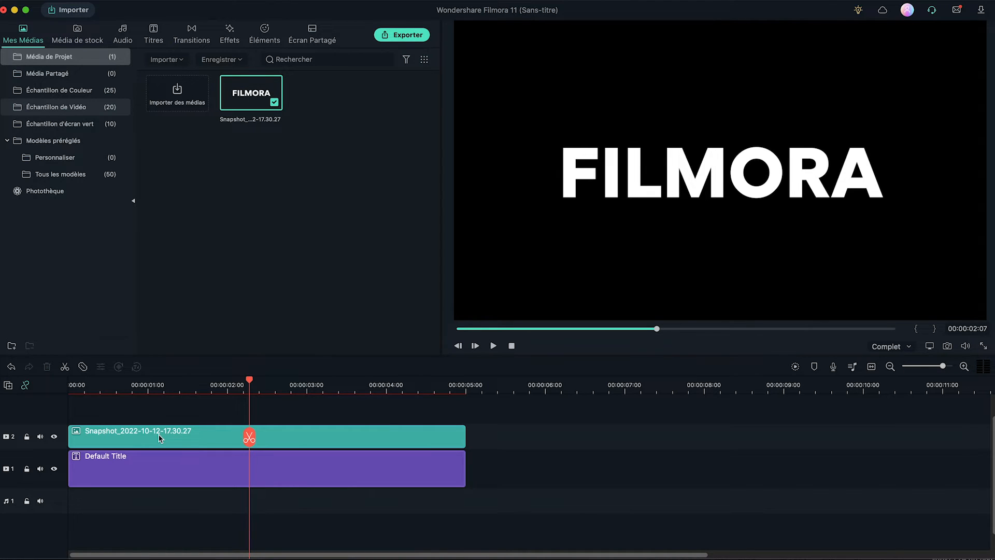
Apply a double-line mask (Ligne double) to the snapshot clip on track 2.
double_click(300, 437)
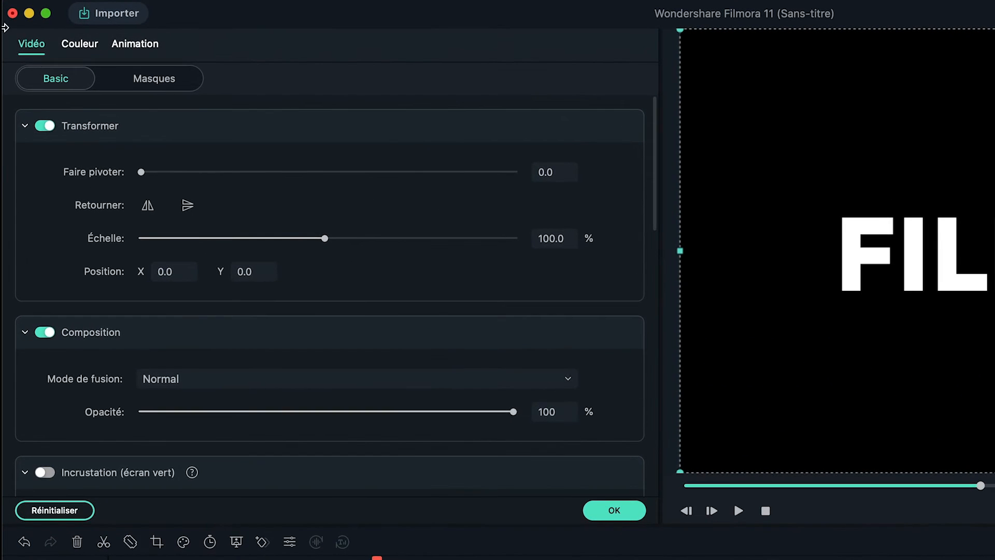
left_click(158, 86)
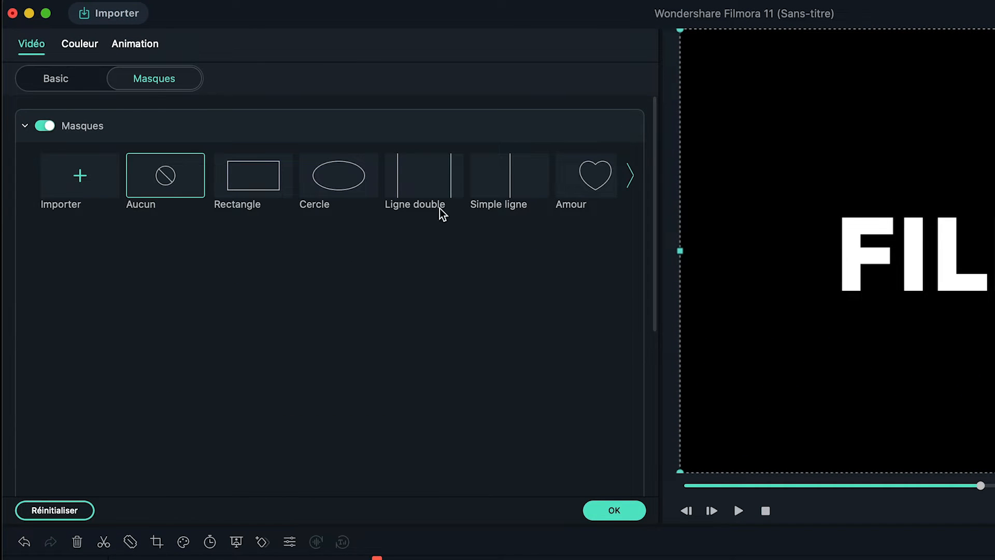
left_click(434, 196)
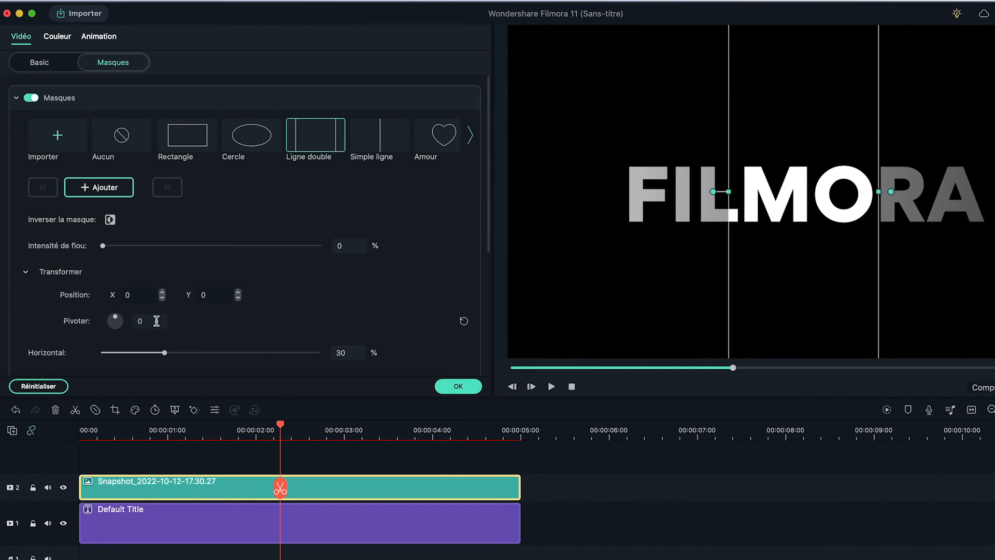
Rotate the double-line mask to 30 and set its horizontal width to 15%.
left_click(156, 320)
type("30")
key("Return")
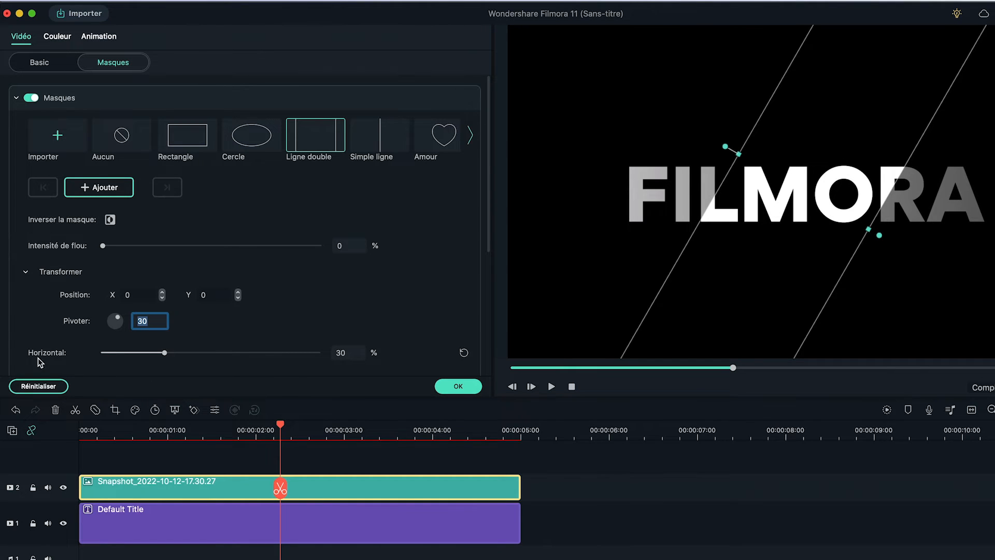
left_click(342, 353)
type("15")
key("Return")
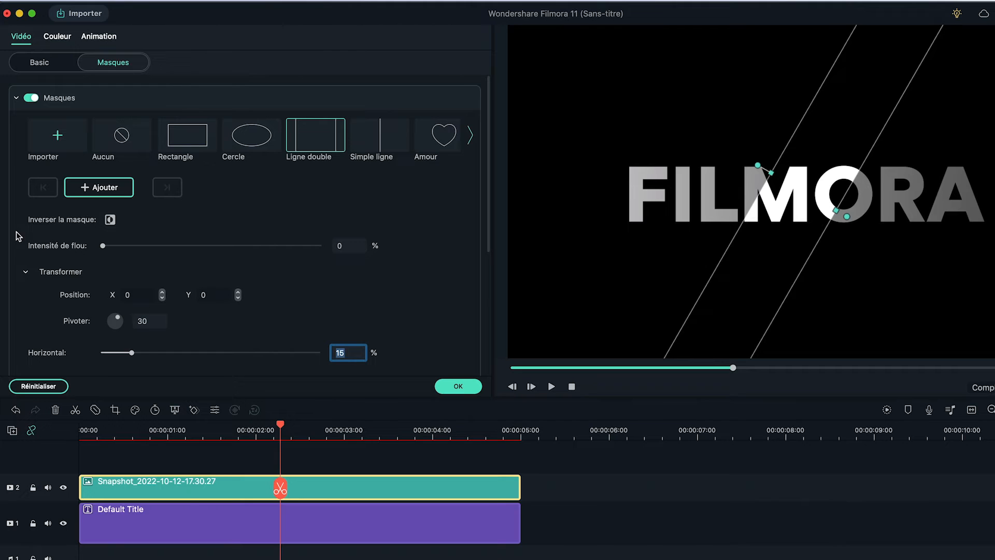
Set the mask's blur intensity to 20%.
left_click(362, 244)
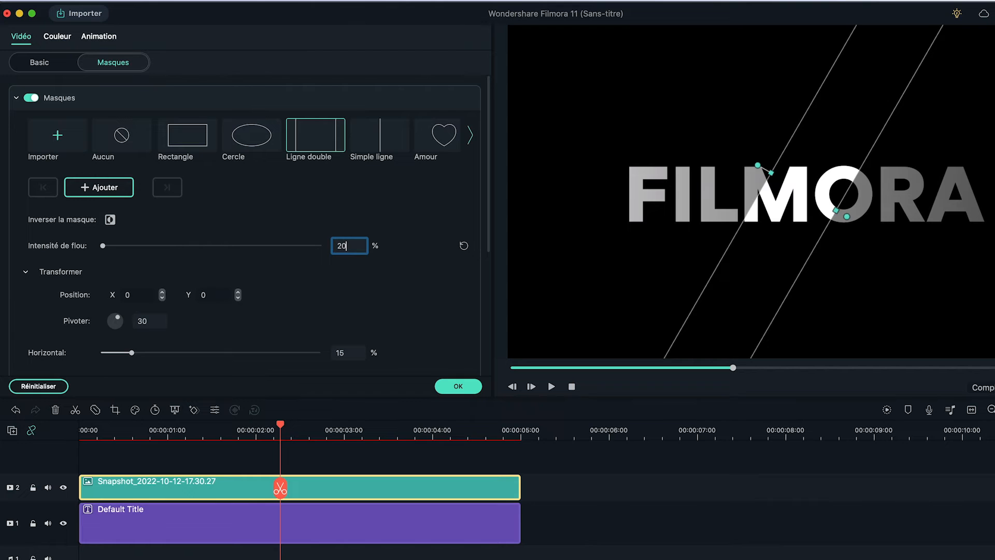
key("Return")
left_click(499, 302)
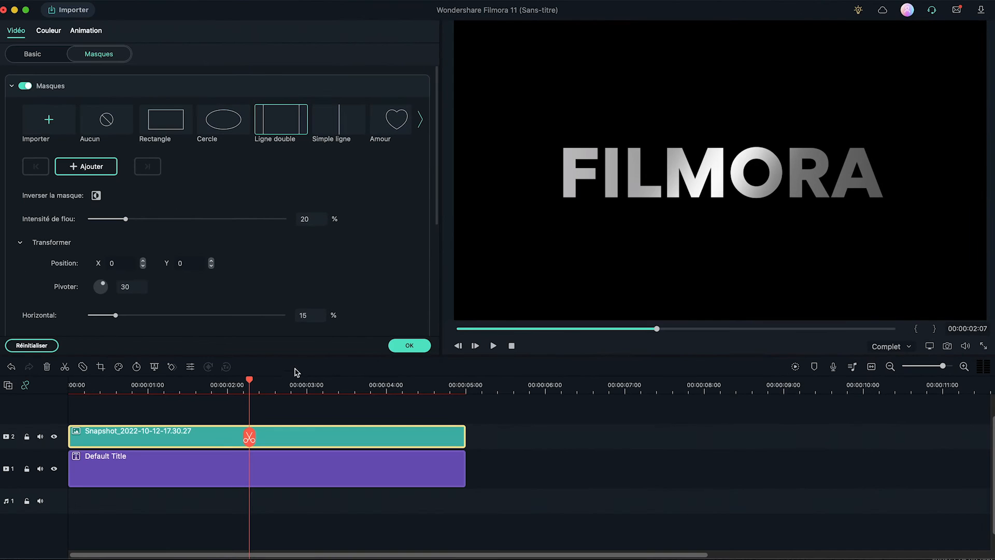
At the start of the timeline, place the mask before the title's first letter at X -783, Y 61 and add a mask keyframe.
left_click_drag(251, 383, 39, 411)
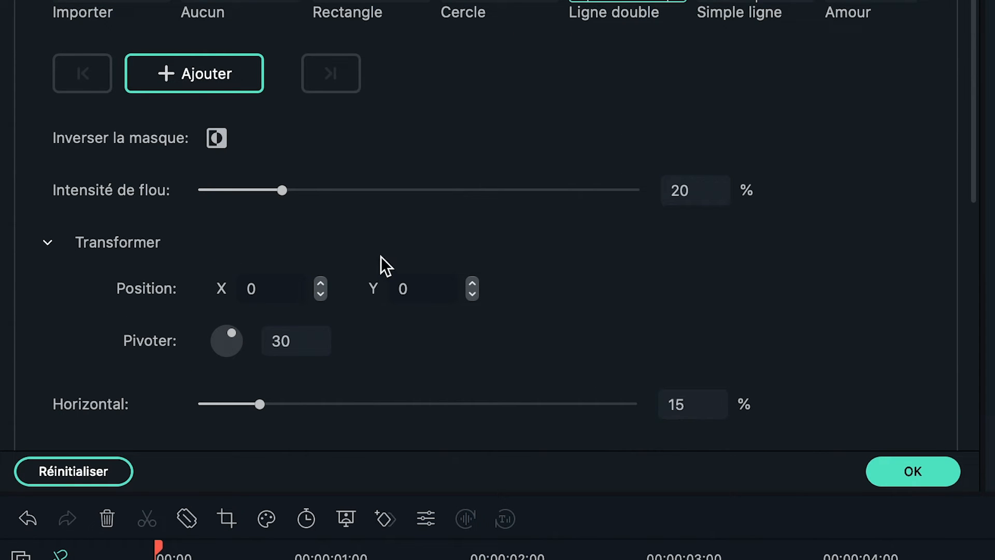
left_click_drag(280, 289, 42, 313)
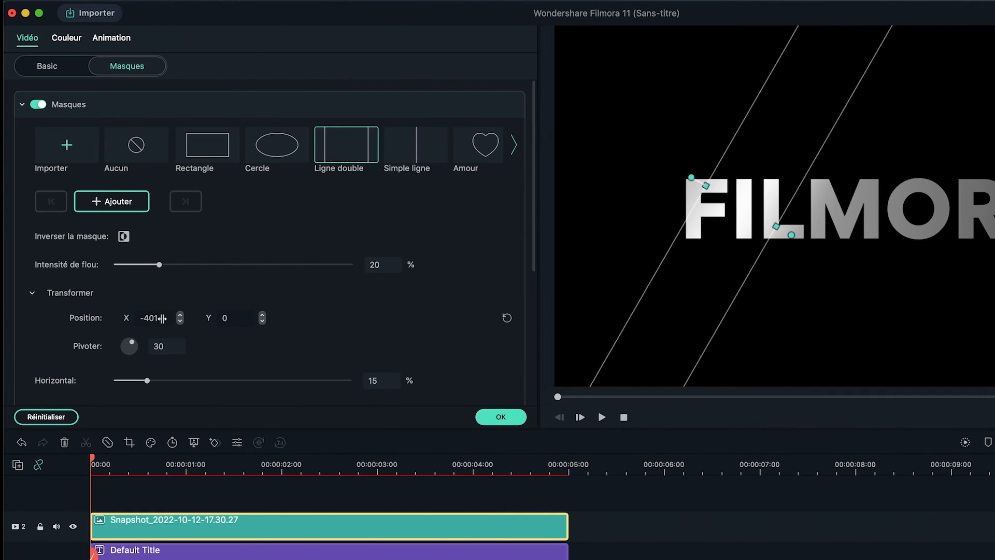
left_click_drag(162, 318, 10, 317)
left_click_drag(671, 205, 620, 185)
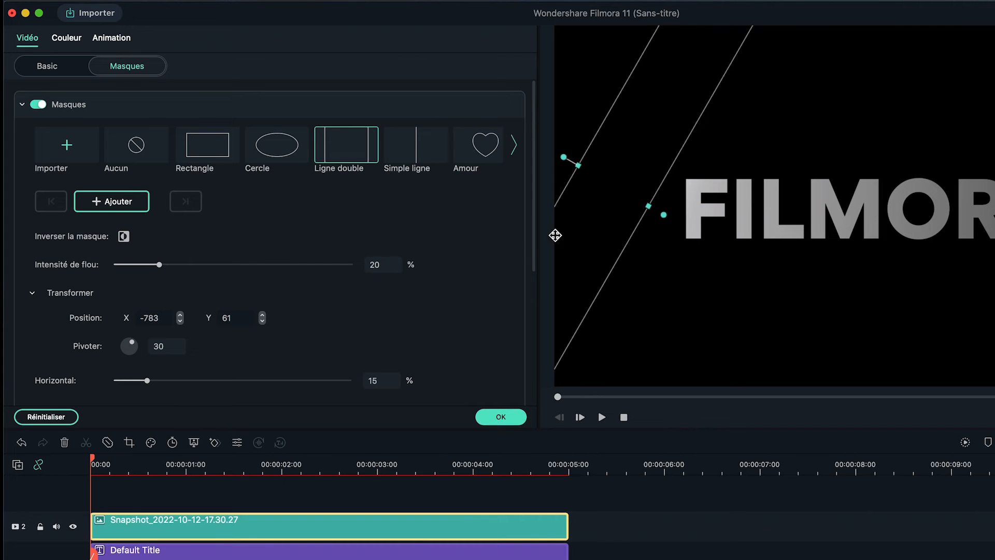
left_click(166, 242)
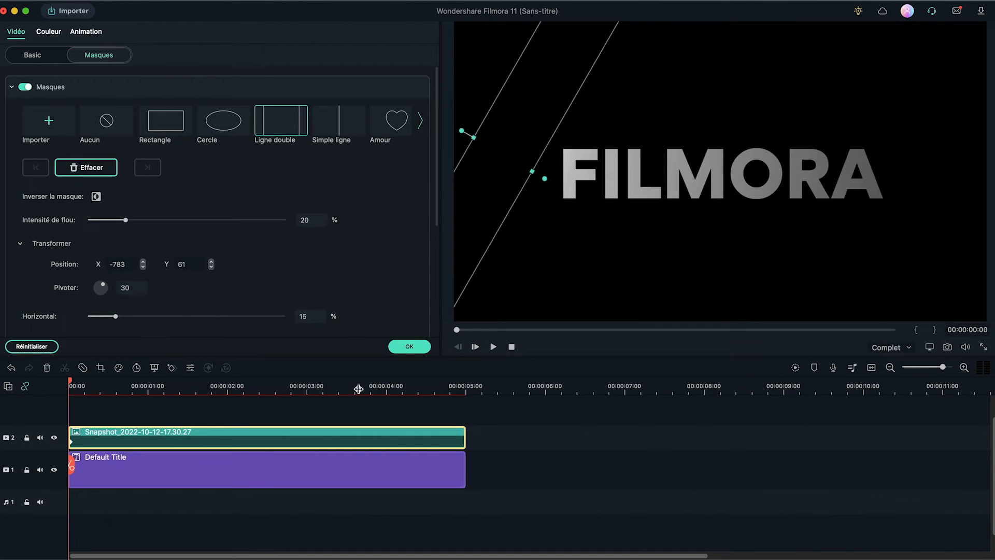
At 00:00:03:23, move the mask past the title's last letter to X 810, Y -61 as a second keyframe, and apply it.
left_click(381, 392)
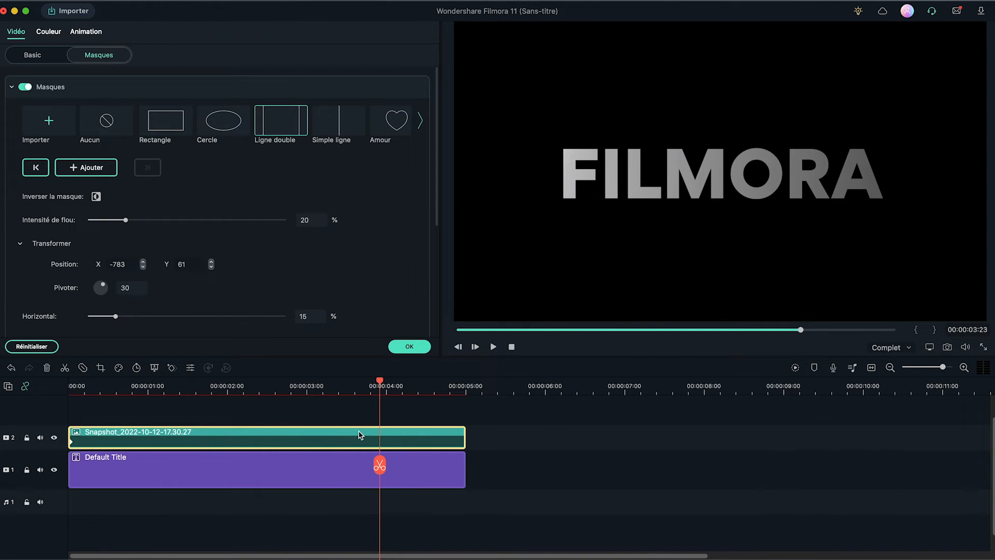
left_click(530, 171)
left_click_drag(500, 166, 938, 197)
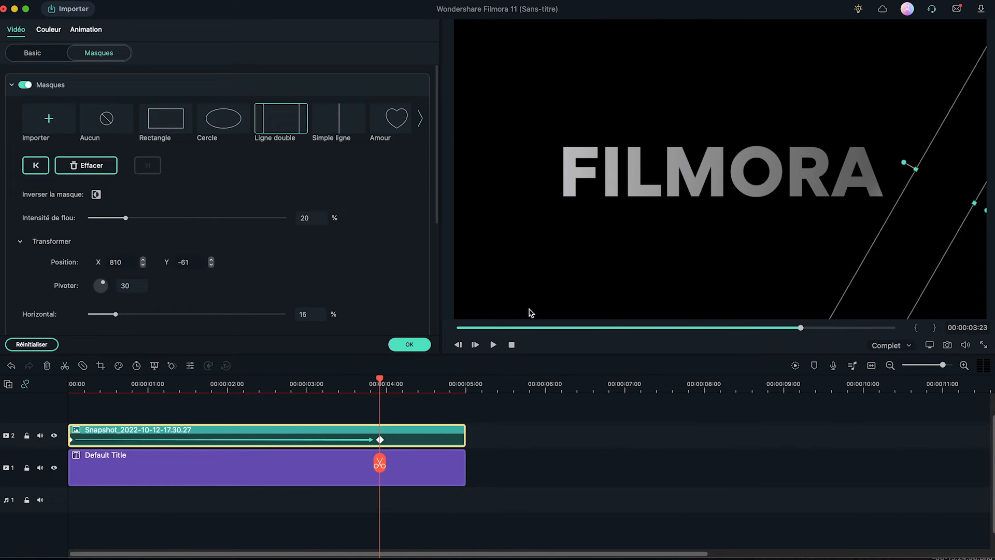
left_click(402, 348)
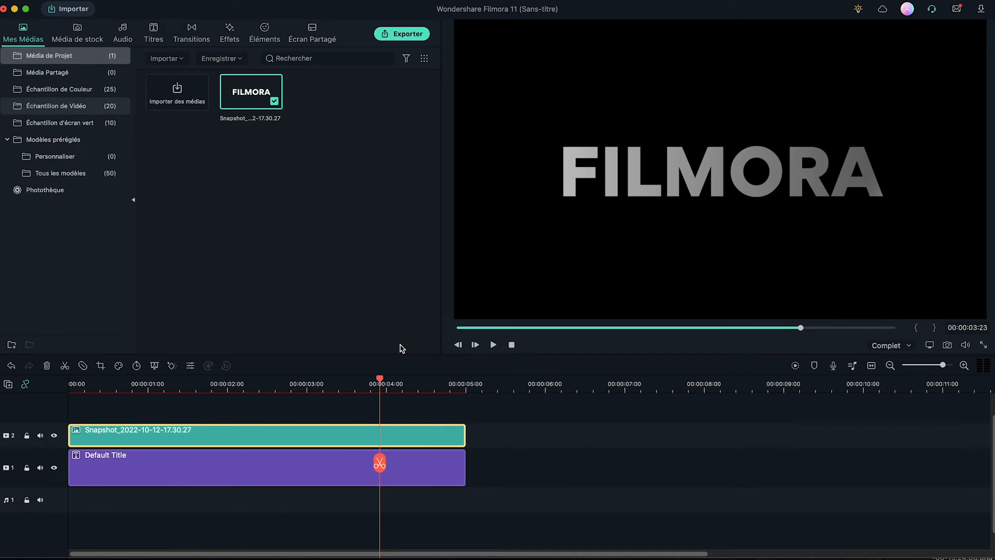
Apply the lueur effect from the Historique filters to the snapshot clip on track 2.
left_click(247, 389)
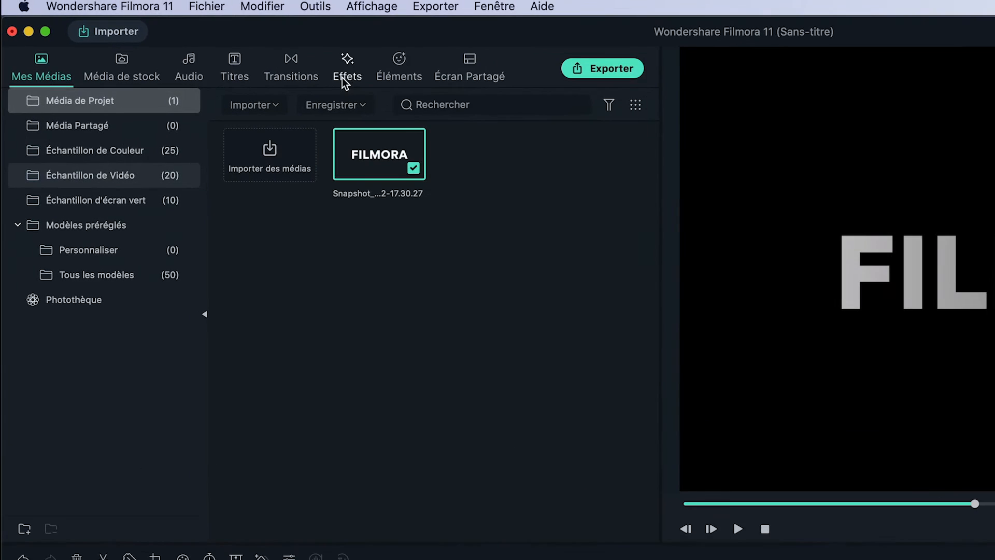
left_click(230, 41)
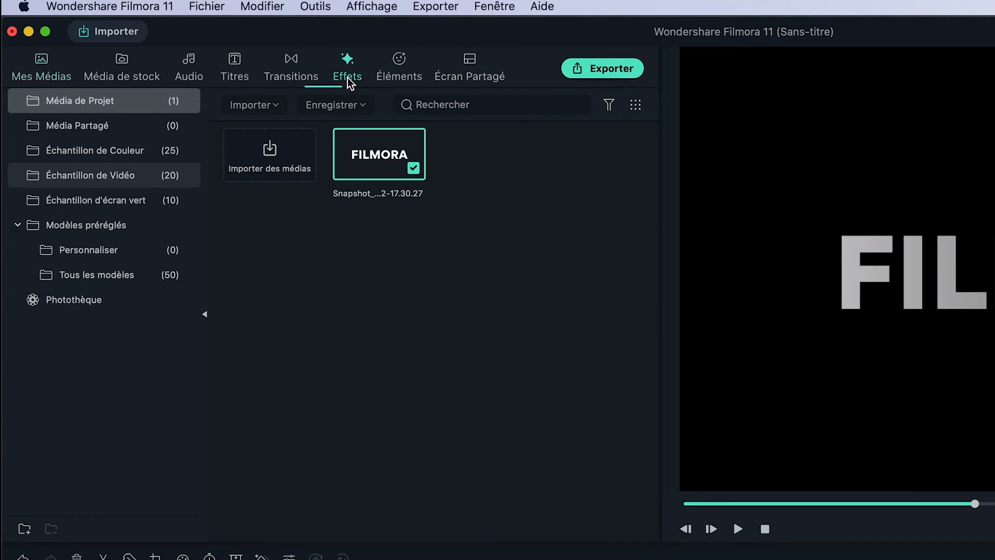
left_click(75, 189)
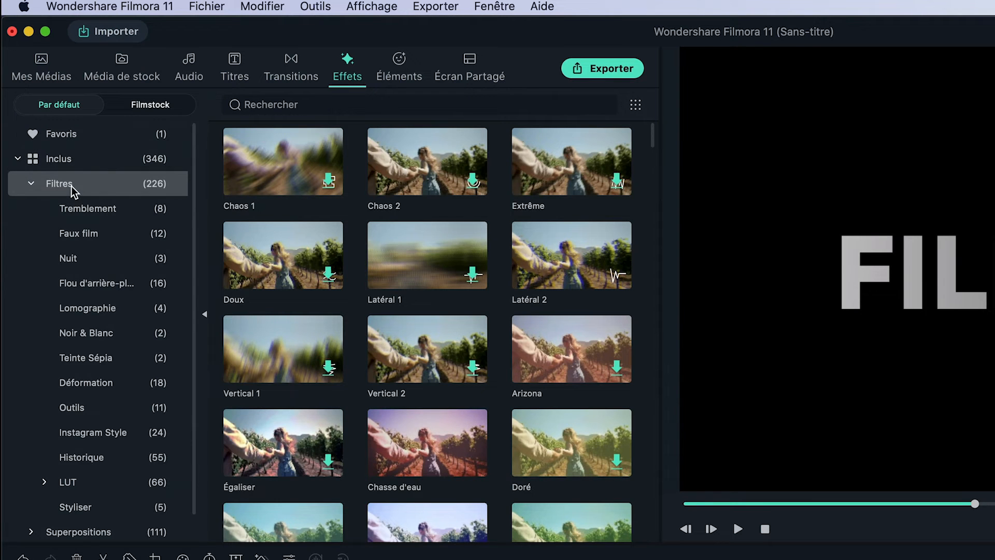
left_click(85, 457)
scroll(539, 363, "down", 6)
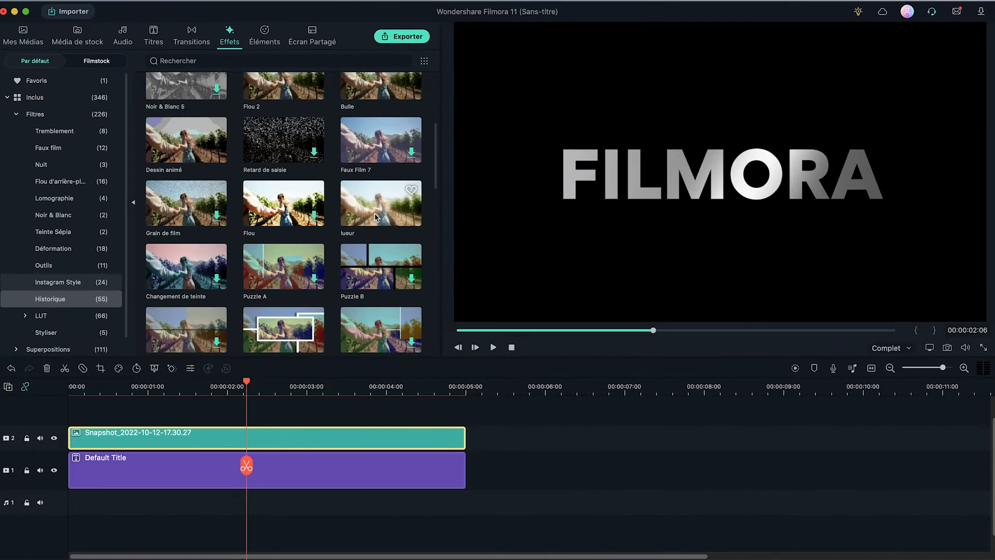
left_click_drag(572, 326, 406, 559)
left_click_drag(267, 437, 267, 440)
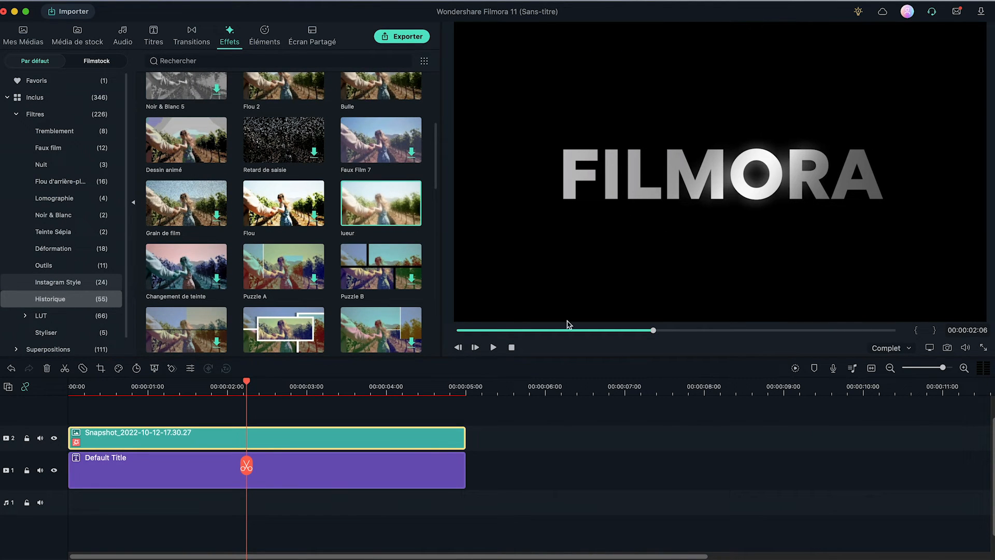
Set the snapshot clip's lueur effect to a radius (Rayon) of 5 and apply it.
double_click(288, 433)
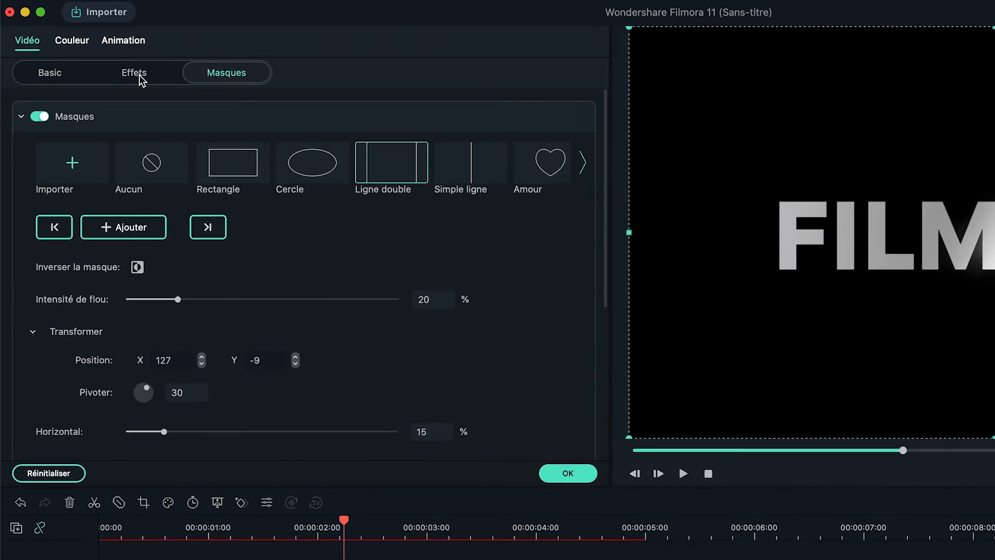
left_click(138, 74)
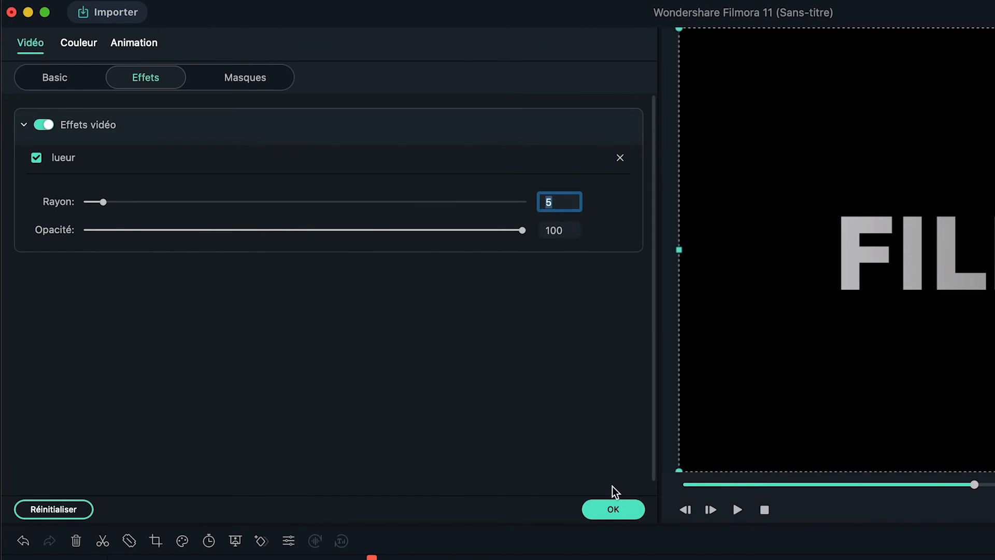
left_click(613, 513)
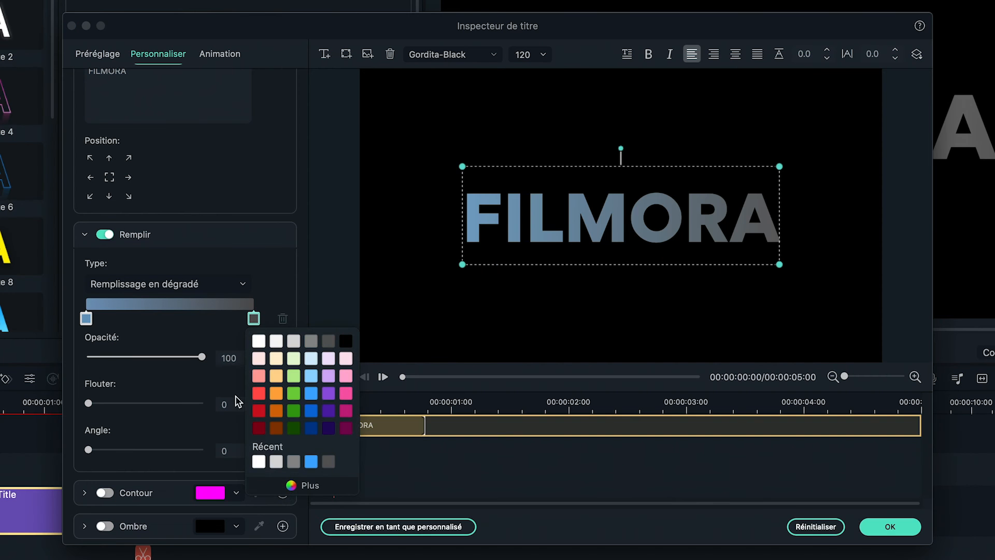
Change the end color of the FILMORA title's gradient fill to dark blue using the color wheel.
left_click(294, 487)
left_click_drag(296, 493, 298, 482)
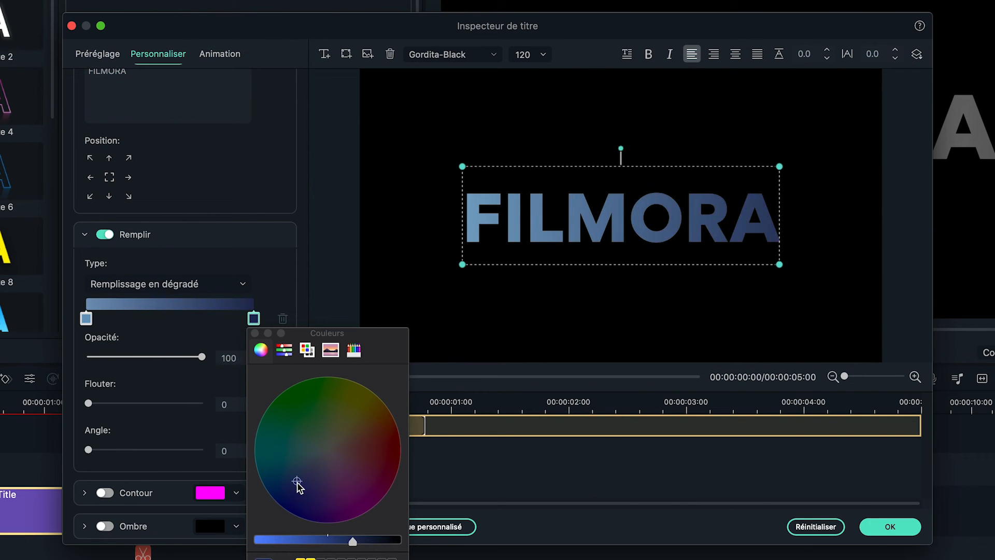
left_click(295, 494)
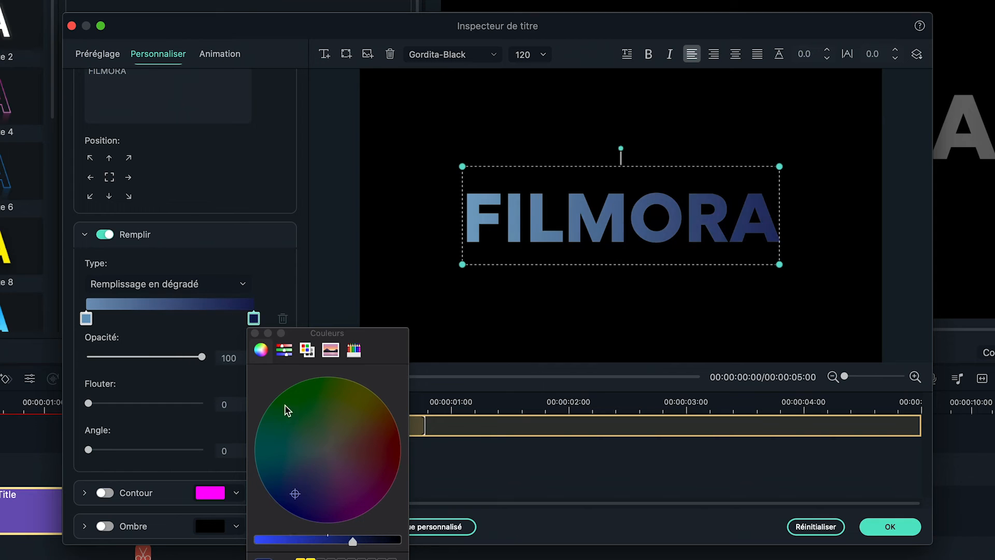
left_click(254, 333)
Change the start color of the FILMORA title's gradient fill to a medium blue and save the title.
left_click(86, 319)
left_click(136, 481)
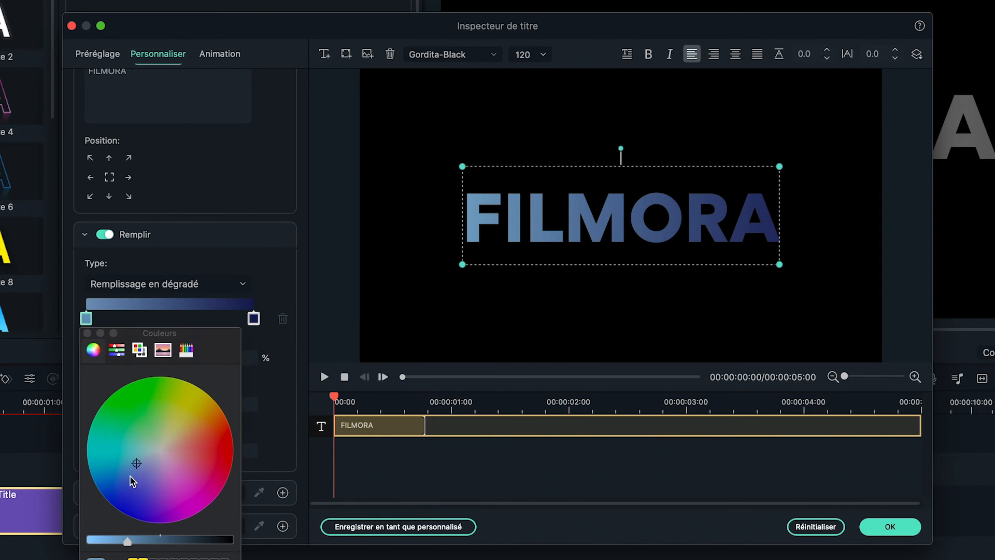
left_click(129, 473)
left_click(87, 334)
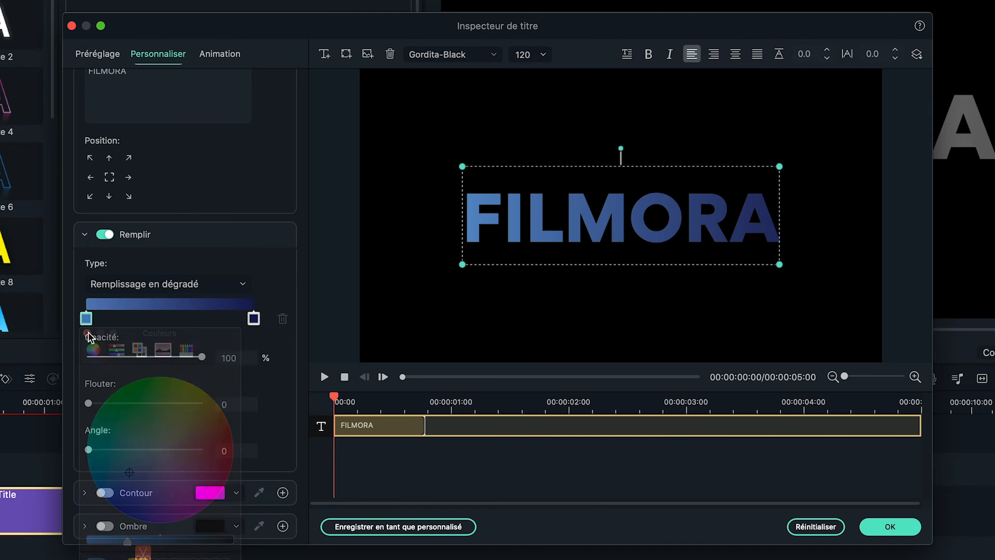
left_click(889, 527)
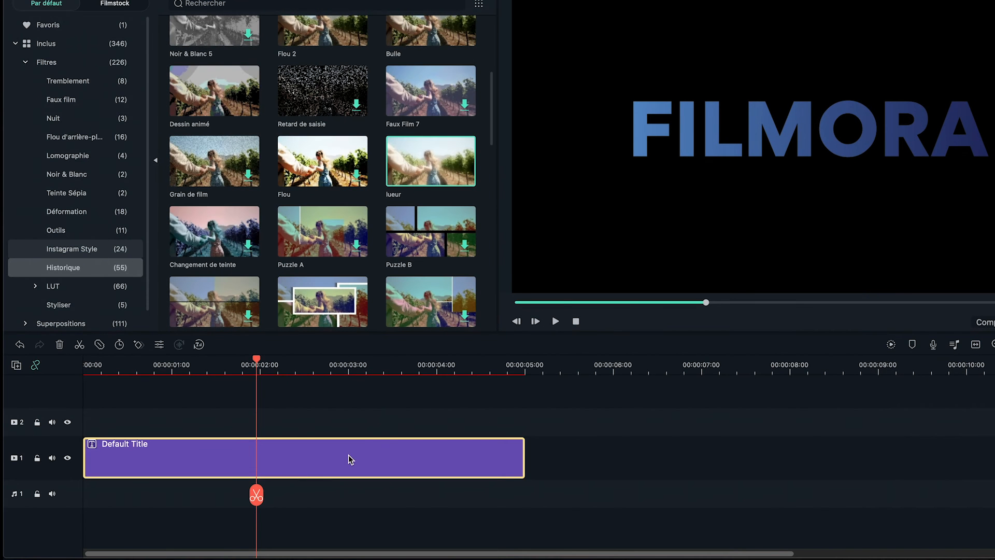
Duplicate the blue gradient title clip and place the copy on track 2, aligned above the original.
key("super+c")
left_click(533, 366)
key("super+v")
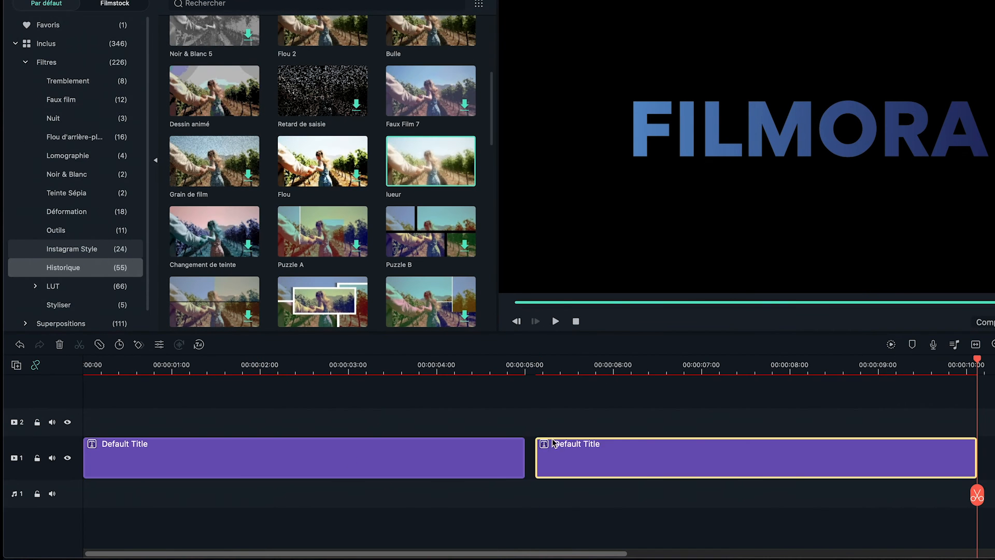
left_click_drag(553, 444, 101, 421)
Switch the track 2 title's fill type to a solid color fill (Remplissage de couleur) in the advanced title editor.
left_click(294, 365)
double_click(323, 416)
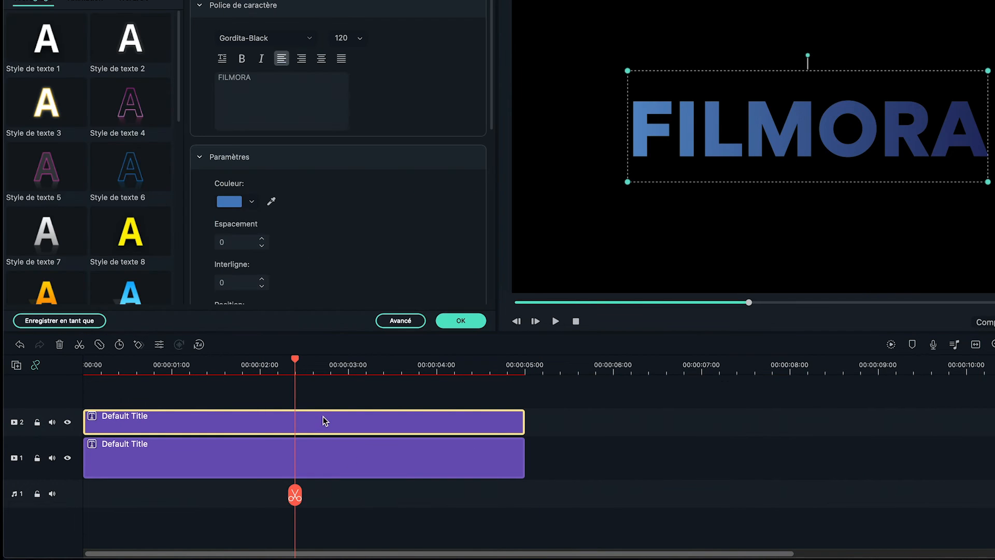
left_click(409, 321)
left_click(165, 284)
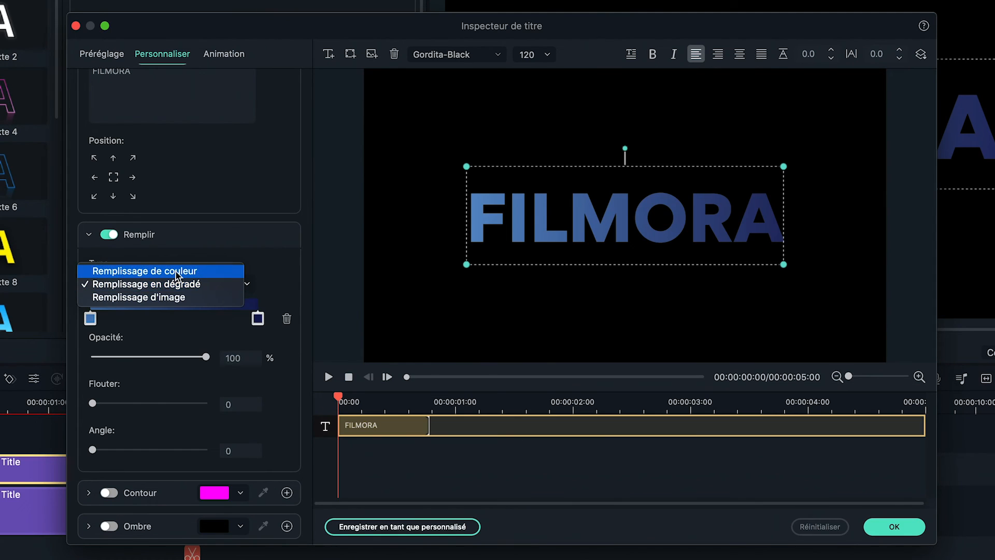
left_click(178, 272)
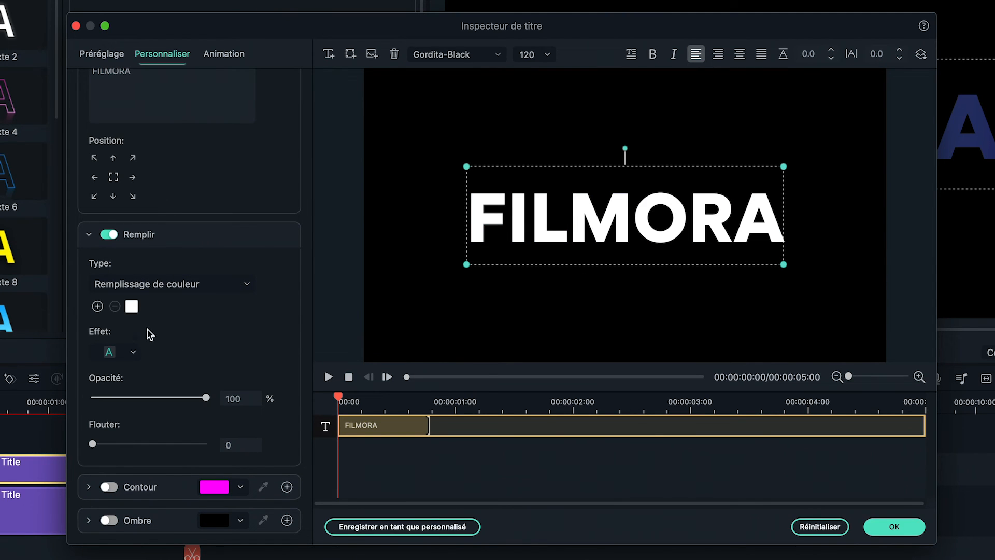
Set the track 2 title's solid fill to light blue using the color wheel and save the title.
left_click(132, 307)
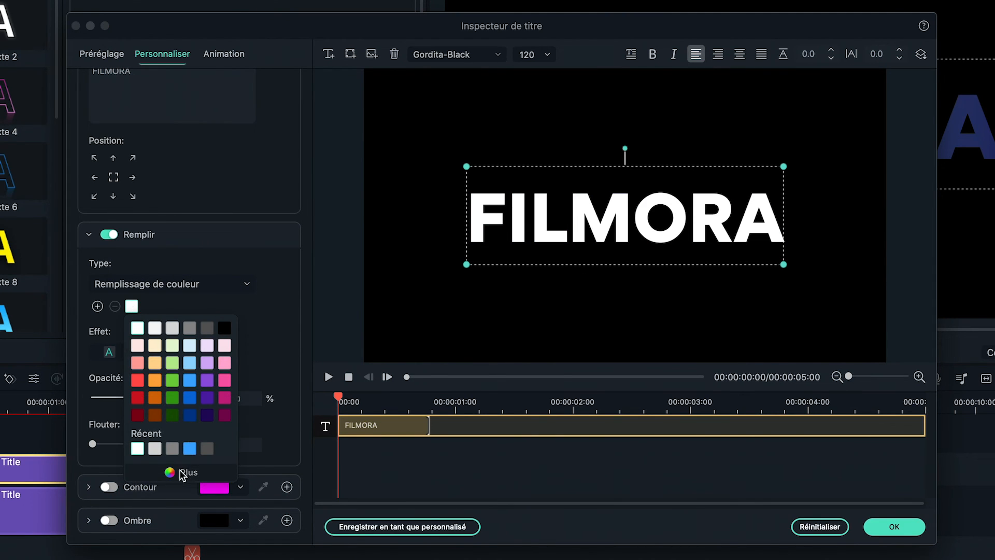
left_click(182, 473)
left_click_drag(182, 449, 186, 451)
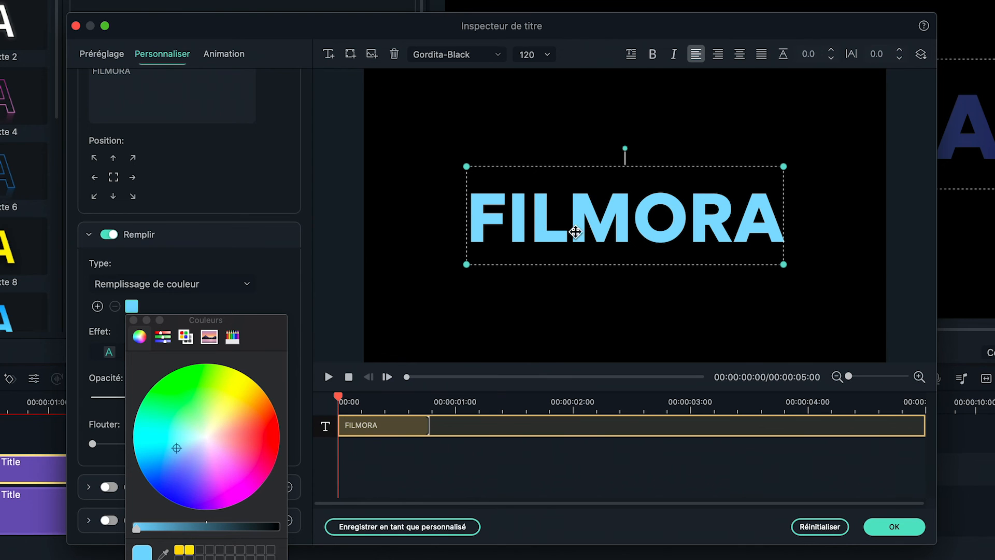
left_click(134, 320)
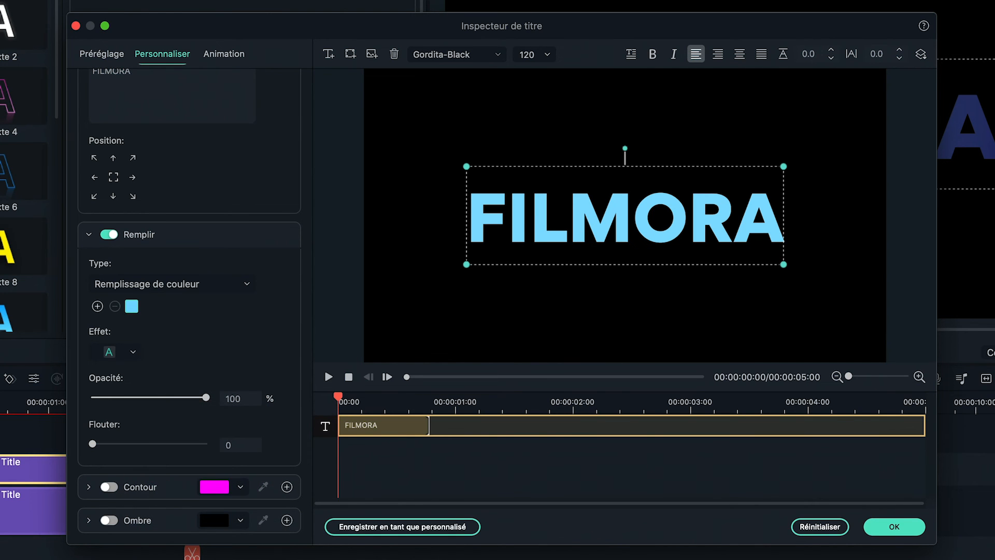
left_click(895, 527)
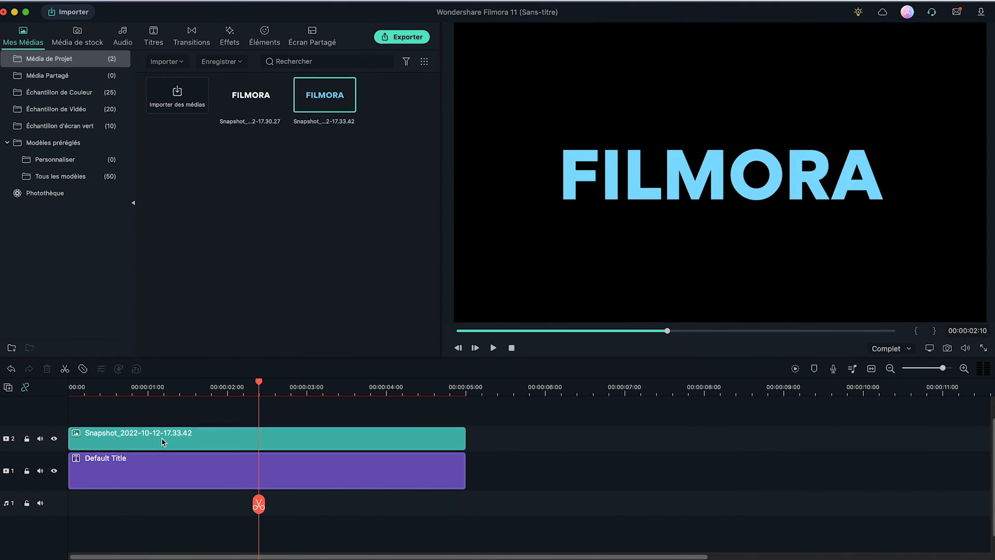
Apply a double-line mask rotated to 30 to the light-blue snapshot clip and keyframe it to sweep across the title.
double_click(160, 438)
left_click(90, 54)
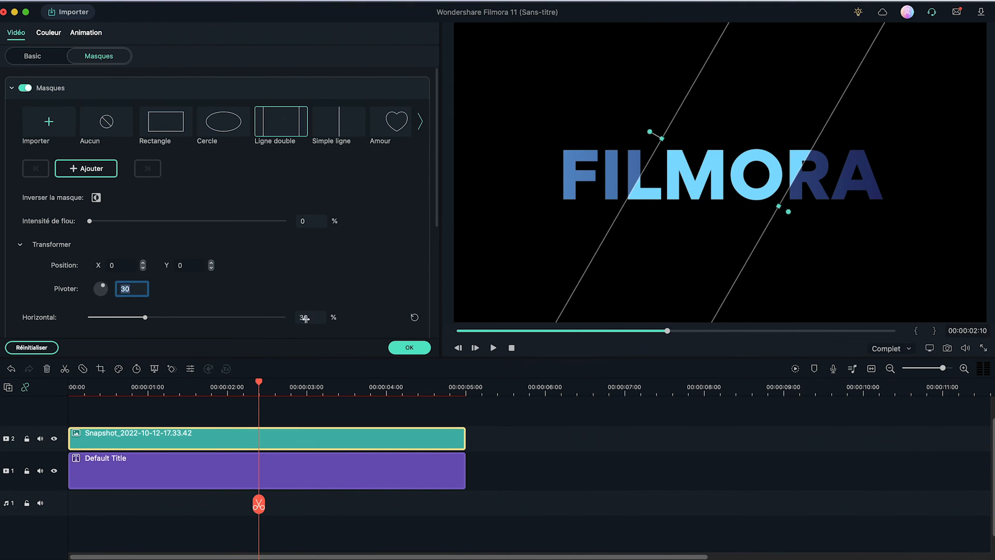
left_click(86, 169)
left_click_drag(734, 168, 955, 193)
left_click(374, 388)
left_click(409, 348)
Play the blue light-sweep animation from the start of the timeline.
left_click_drag(374, 382, 0, 430)
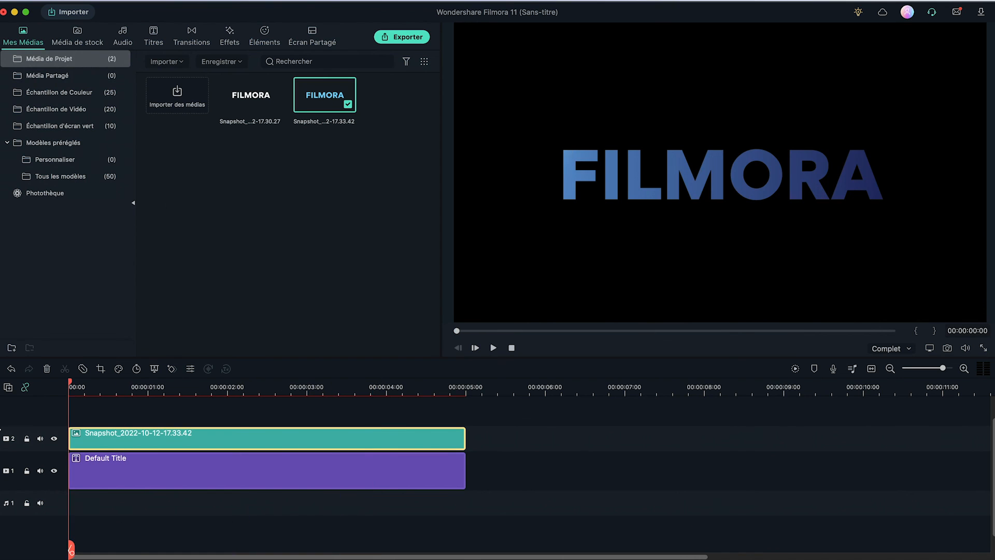
key("space")
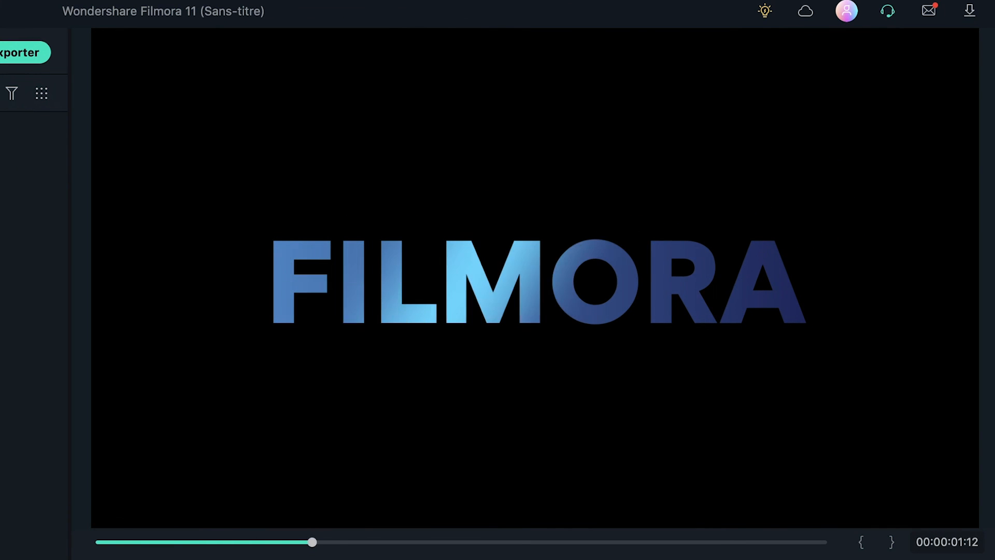